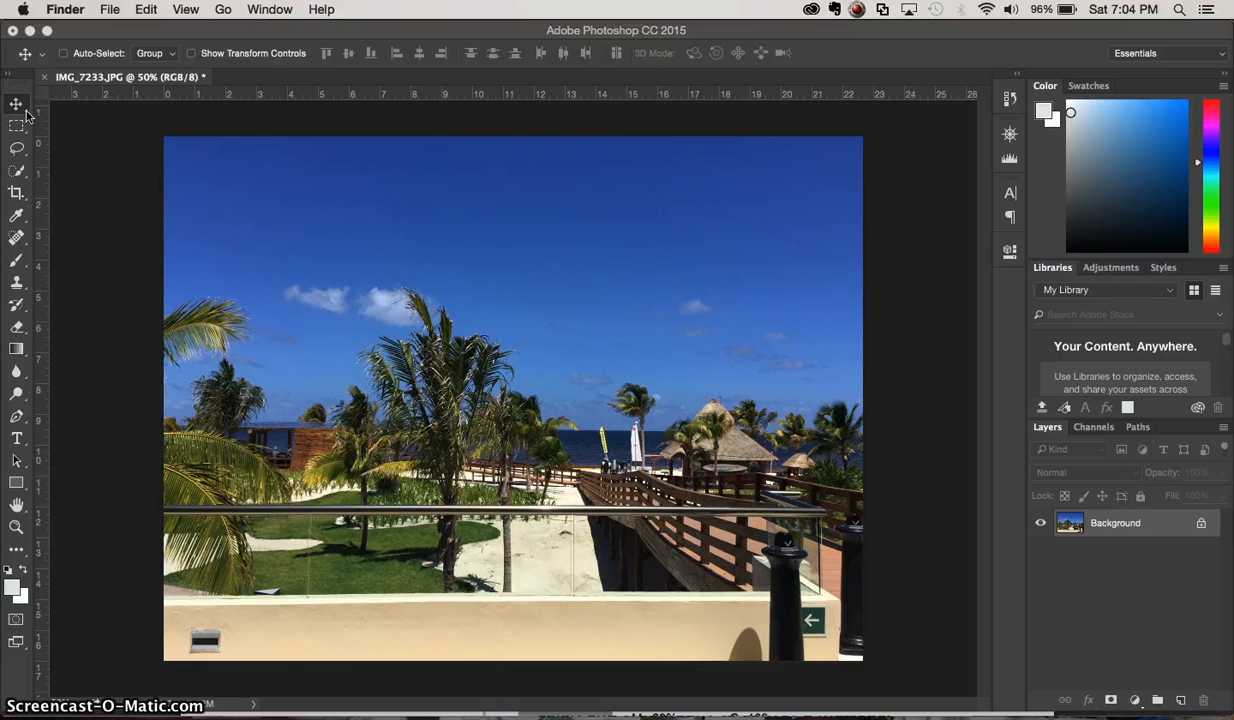
{"action": "left_click", "coordinate": [25, 111]}
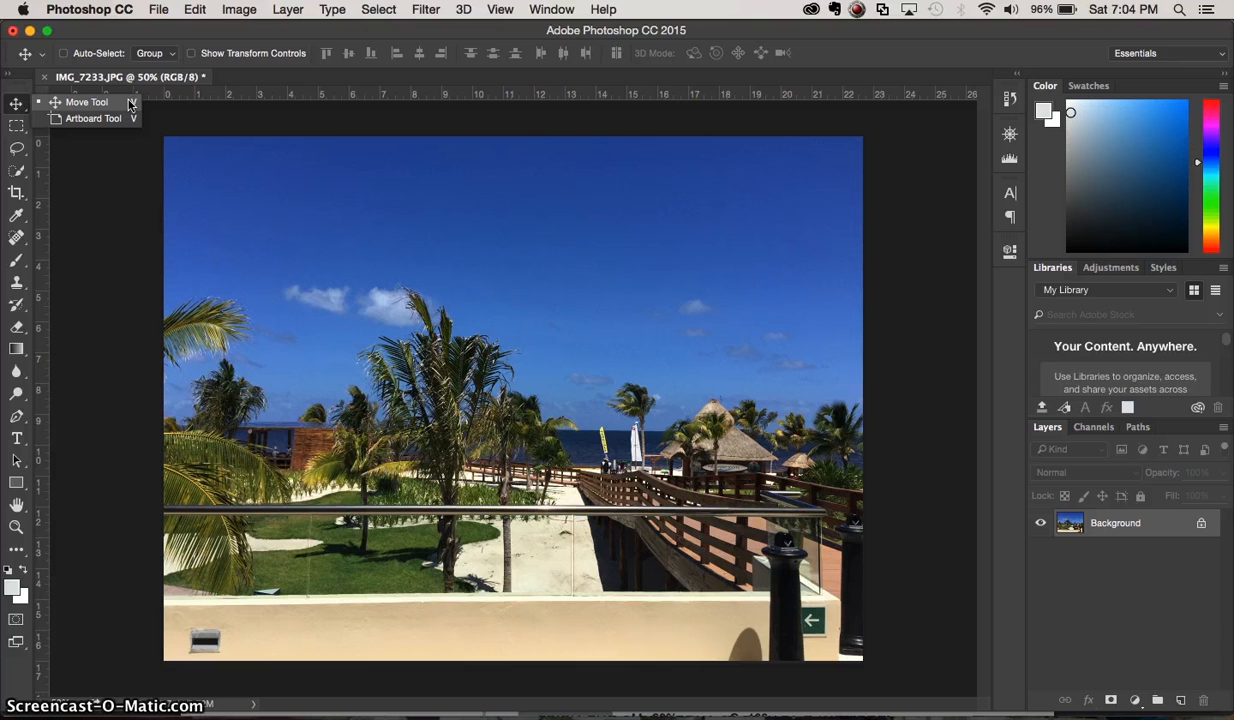
{"action": "left_click", "coordinate": [82, 140]}
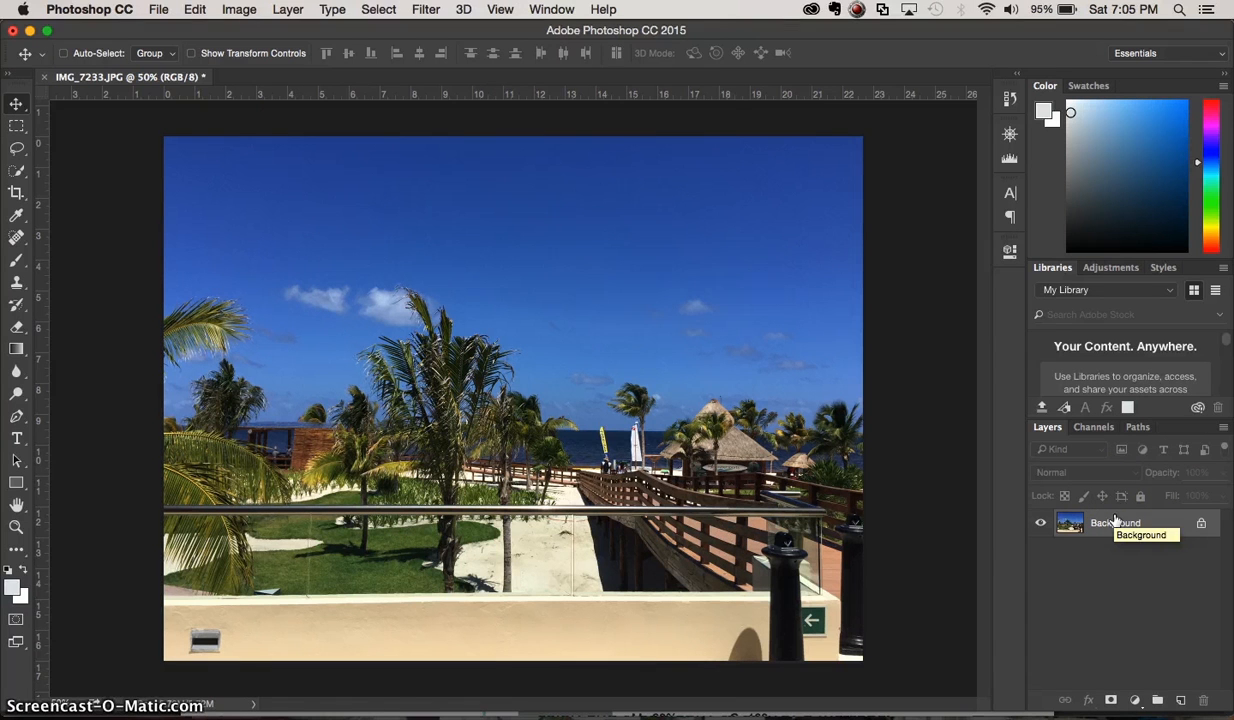
{"action": "left_click", "coordinate": [551, 9]}
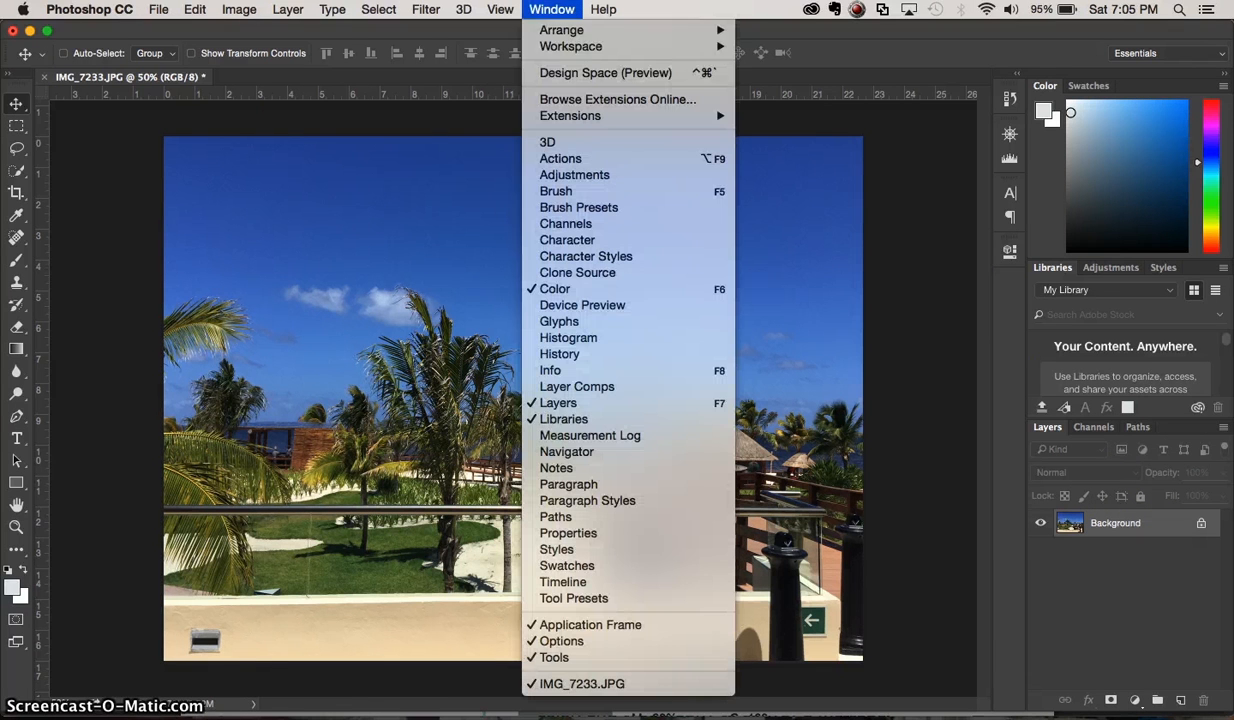
{"action": "mouse_move", "coordinate": [567, 50]}
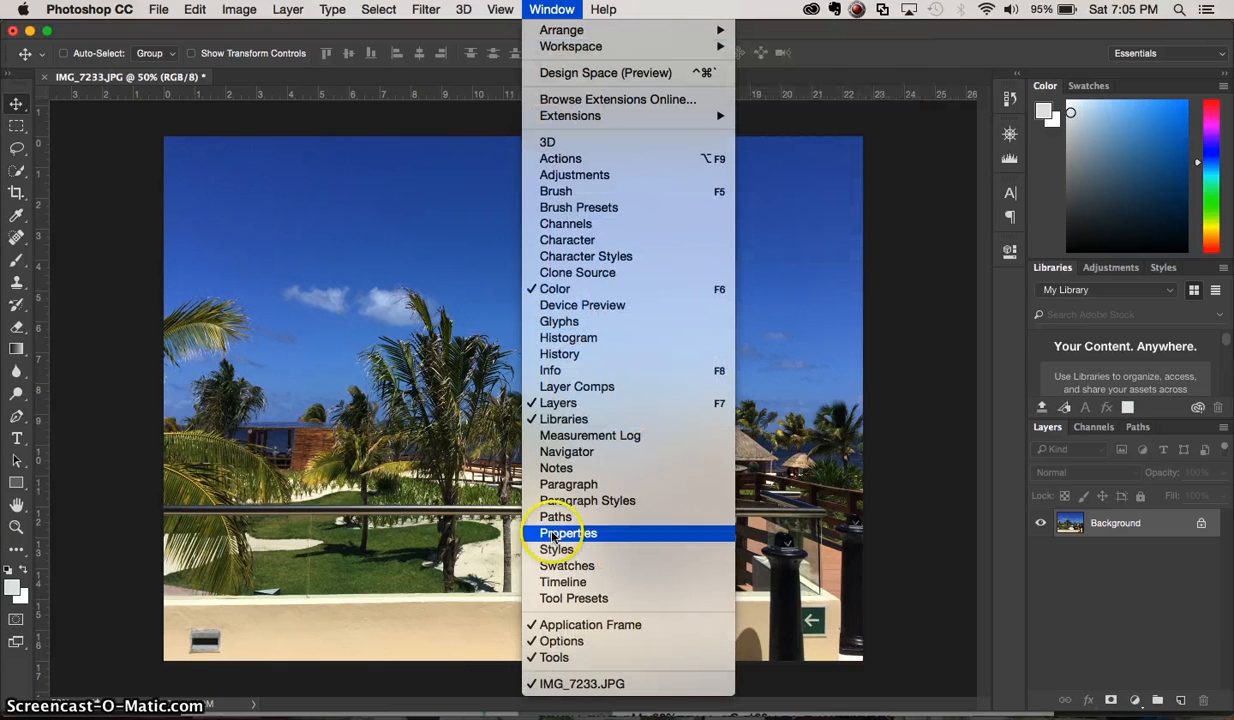
{"action": "left_click", "coordinate": [938, 262]}
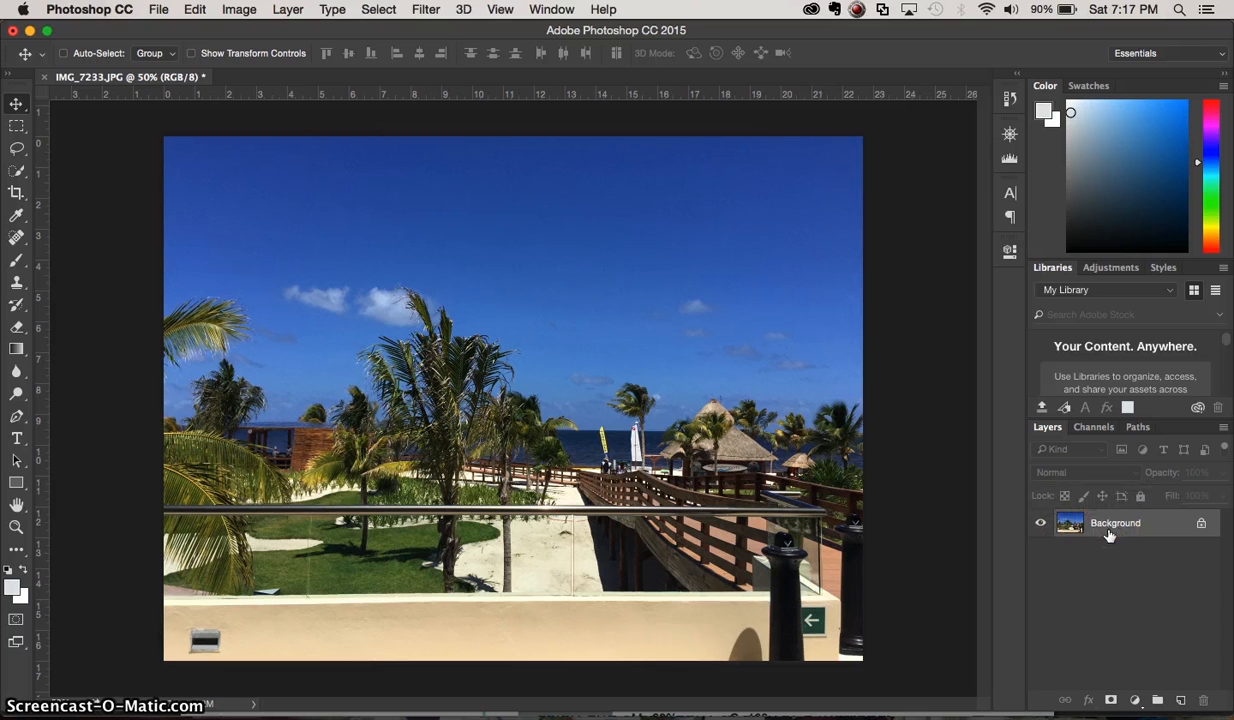
- Unlock the Background layer so it becomes a regular layer, and rename it scene1
{"action": "double_click", "coordinate": [1202, 525]}
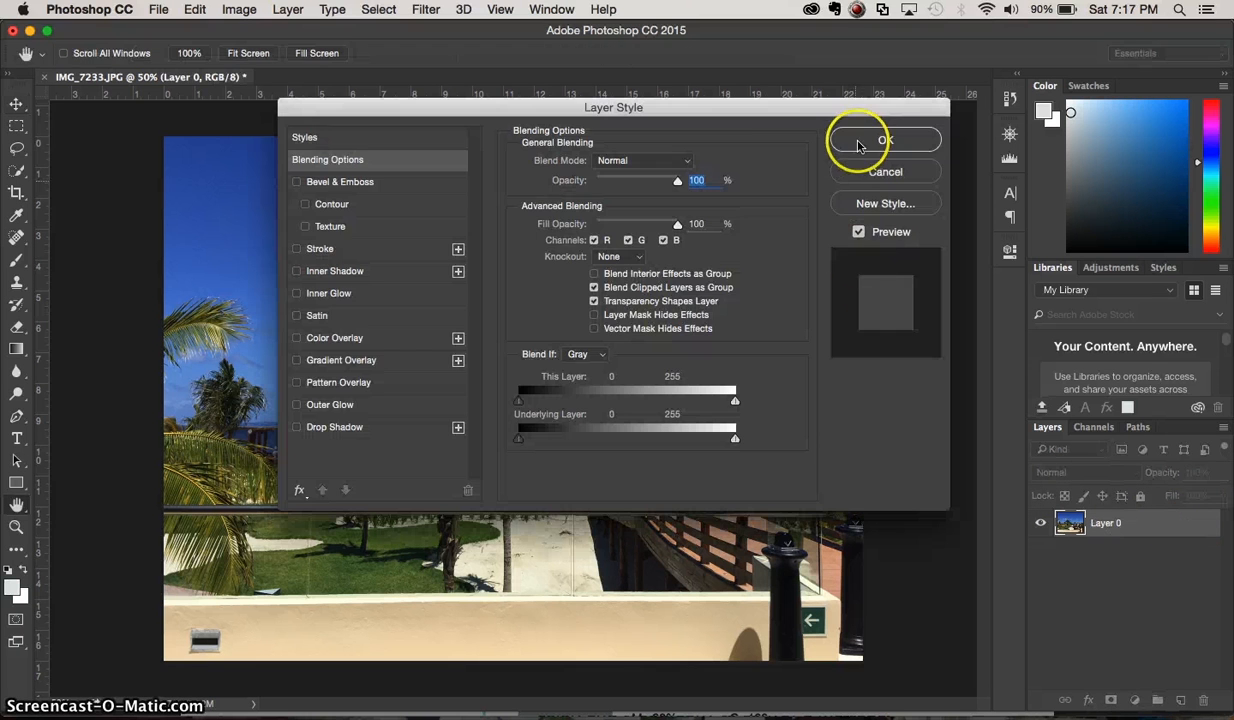
{"action": "left_click", "coordinate": [865, 145]}
{"action": "key", "text": "v"}
{"action": "left_click_drag", "start_coordinate": [1161, 510], "coordinate": [1104, 526]}
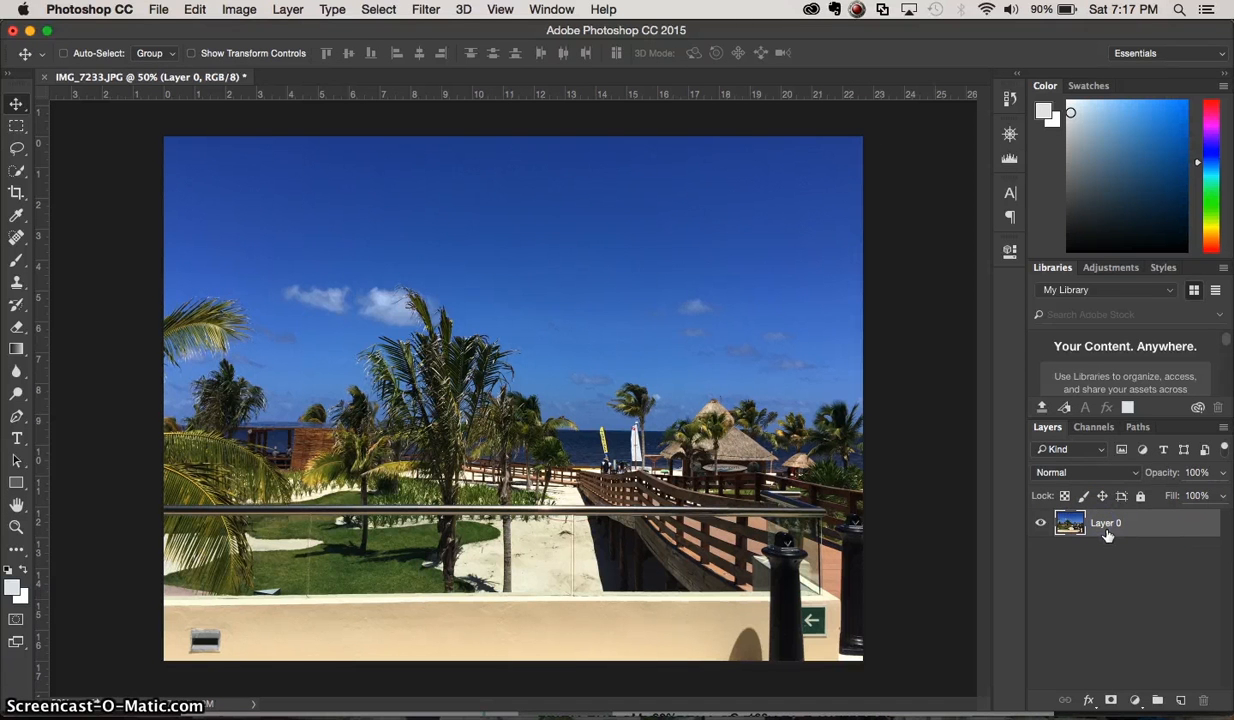
{"action": "double_click", "coordinate": [1104, 523]}
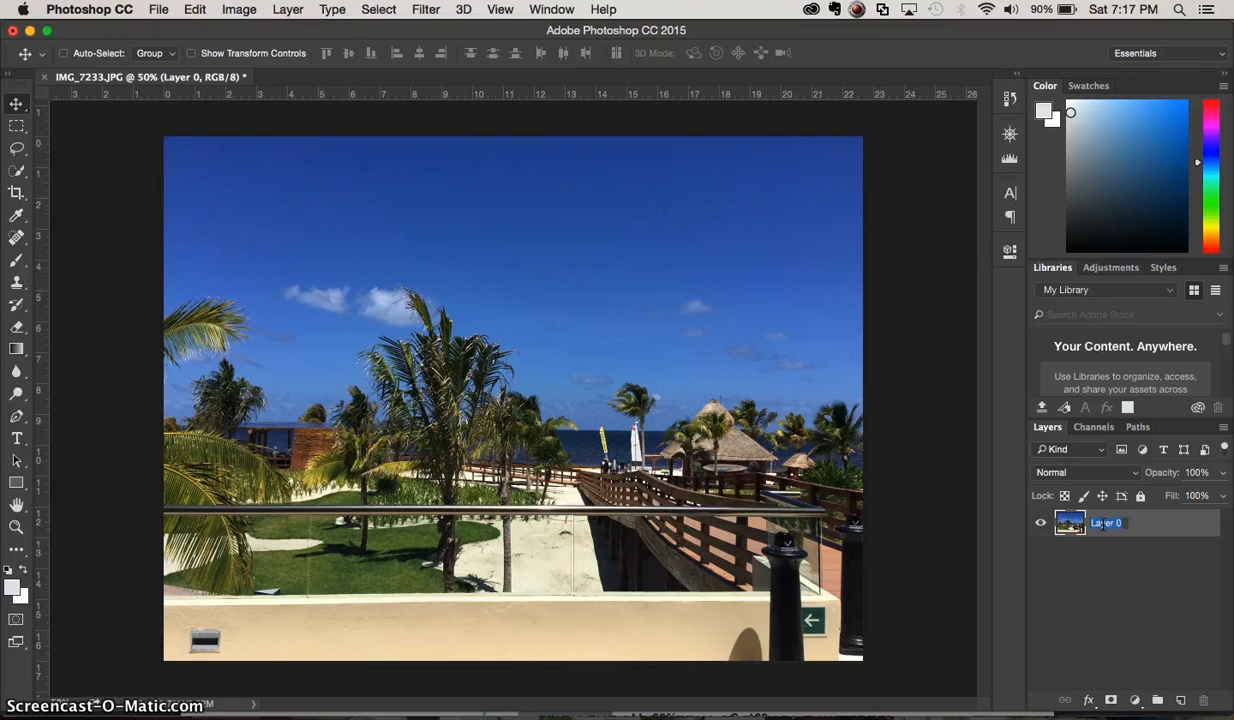
{"action": "type", "text": "scr"}
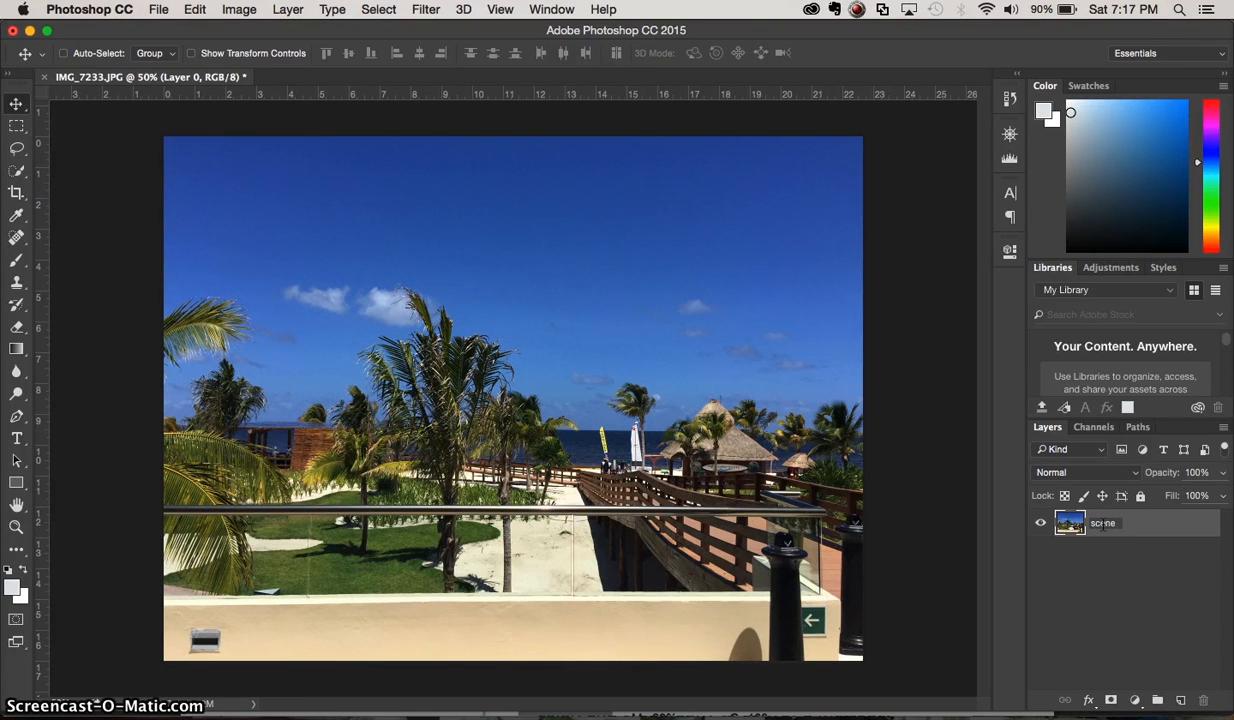
{"action": "type", "text": "1"}
{"action": "key", "text": "Return"}
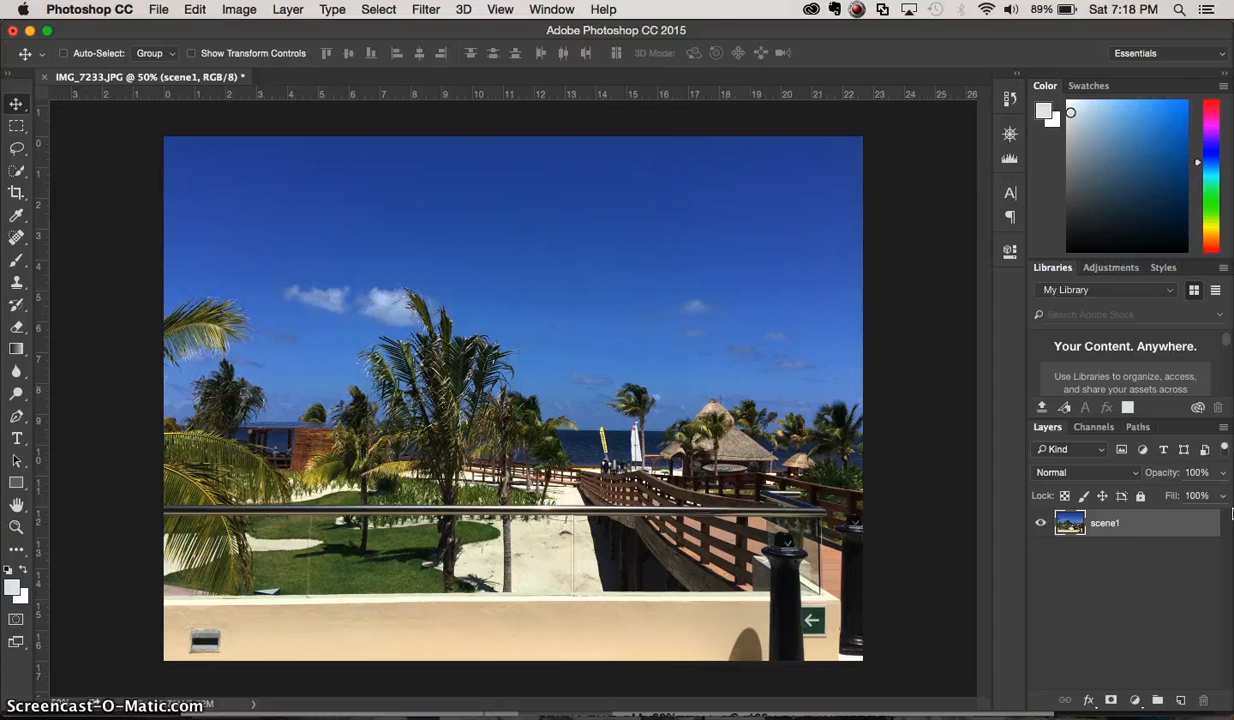
- Add a Brightness/Contrast adjustment layer above scene1 with brightness -9 and contrast 61
{"action": "left_click", "coordinate": [293, 10]}
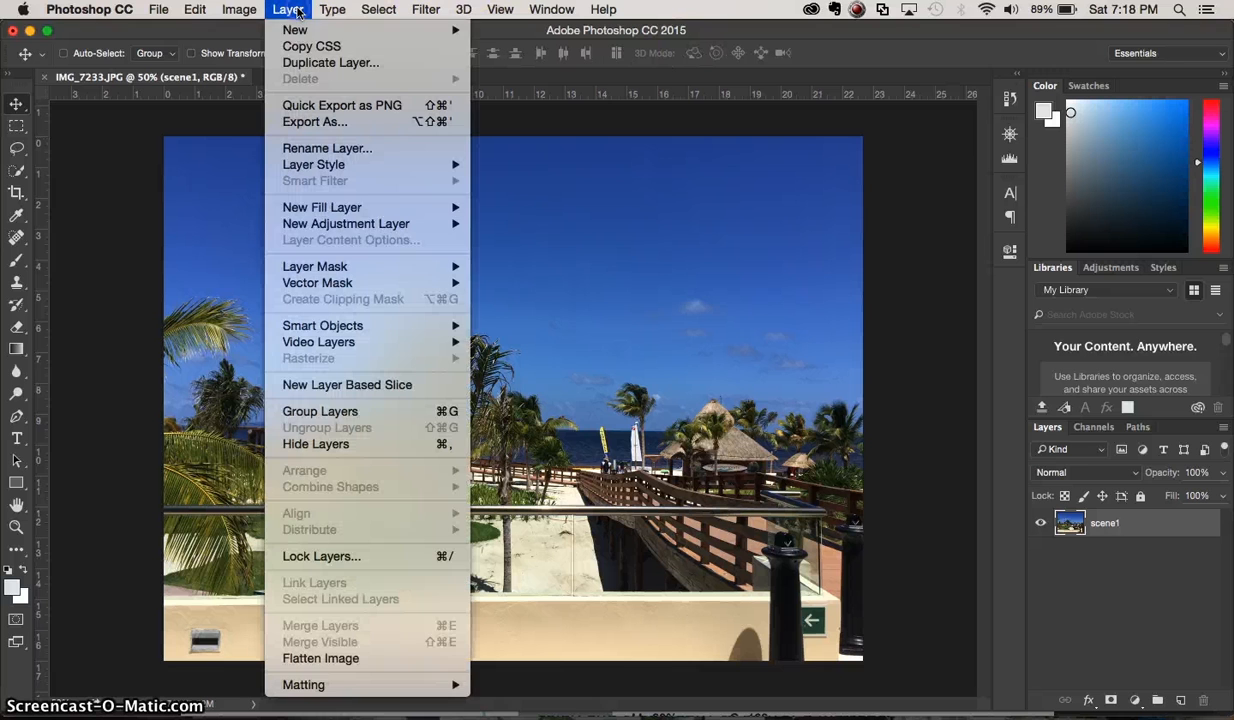
{"action": "mouse_move", "coordinate": [368, 226]}
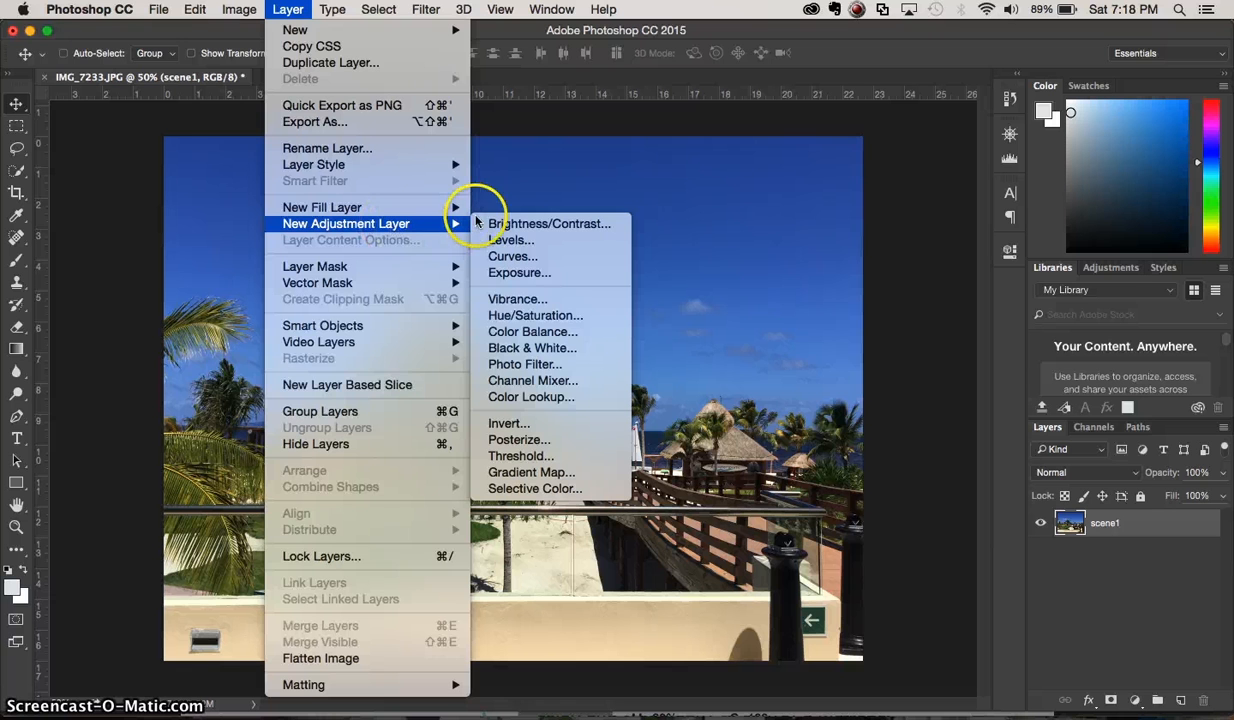
{"action": "left_click", "coordinate": [511, 224]}
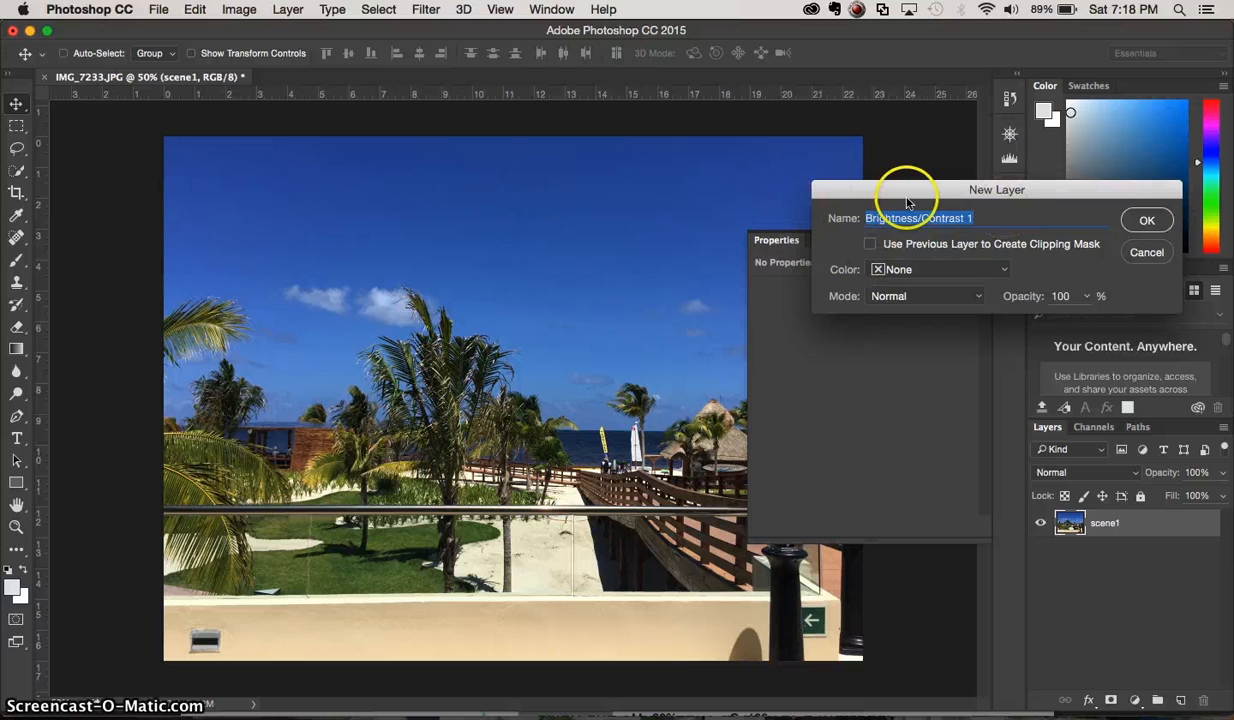
{"action": "left_click", "coordinate": [1150, 219]}
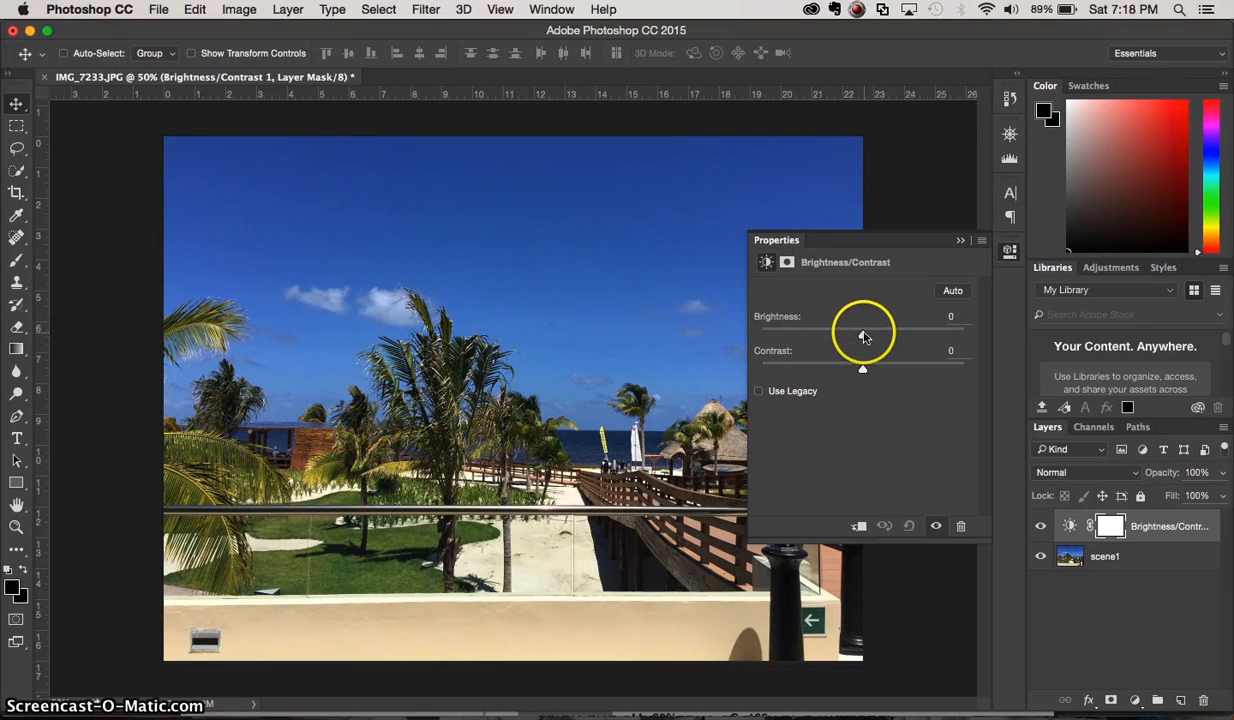
{"action": "left_click_drag", "start_coordinate": [864, 337], "coordinate": [976, 378]}
{"action": "left_click", "coordinate": [864, 373]}
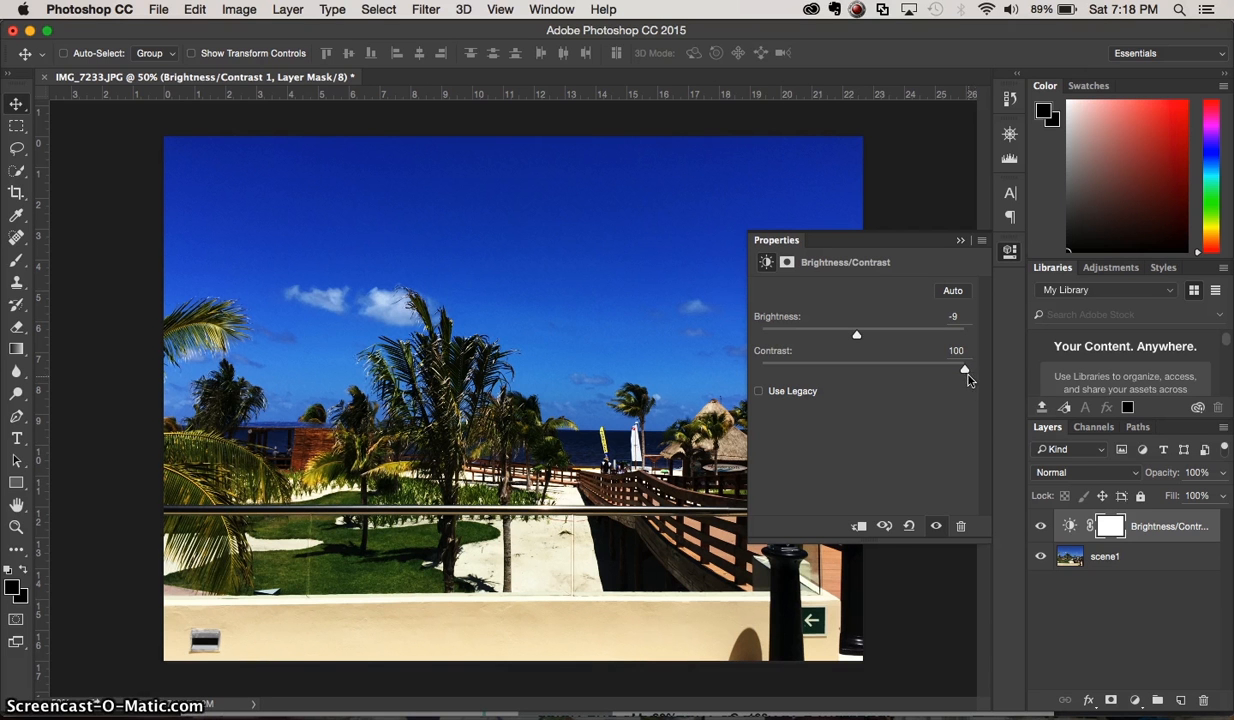
{"action": "left_click_drag", "start_coordinate": [964, 369], "coordinate": [925, 380]}
{"action": "left_click", "coordinate": [961, 241]}
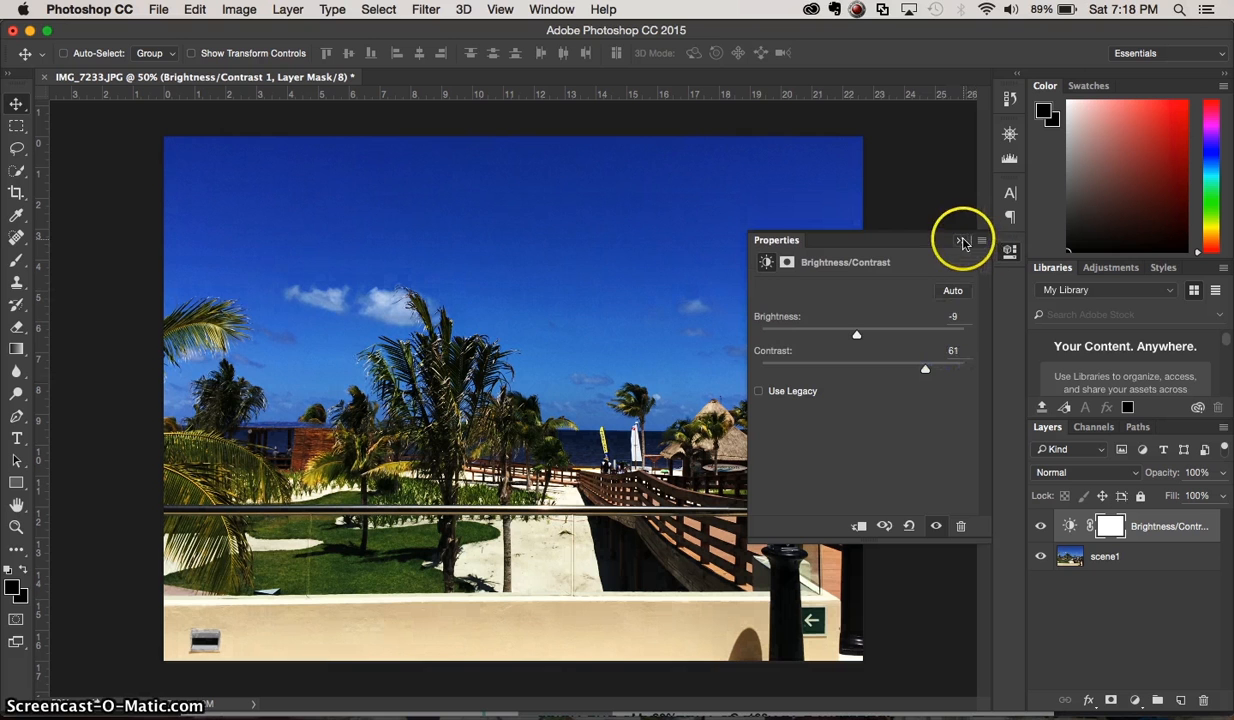
- Toggle the Brightness/Contrast layer's visibility several times to compare the photo with and without the adjustment
{"action": "left_click", "coordinate": [1039, 528]}
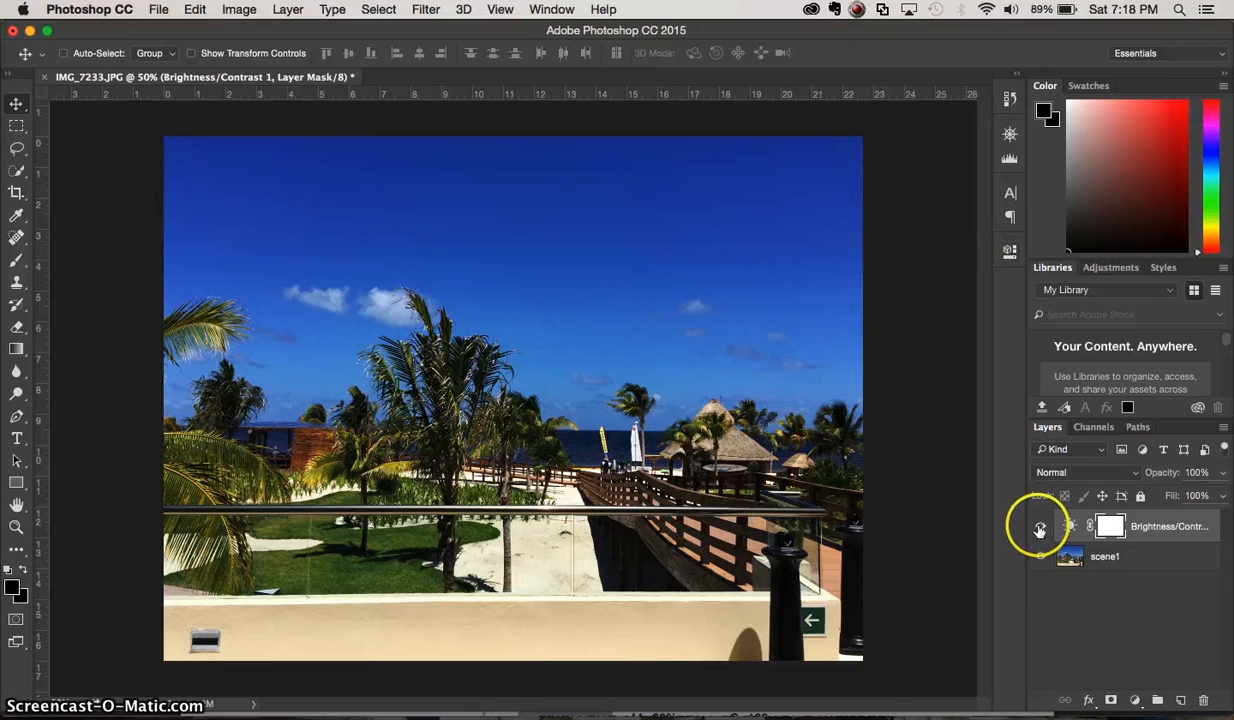
{"action": "left_click", "coordinate": [1039, 528]}
{"action": "left_click", "coordinate": [1039, 528]}
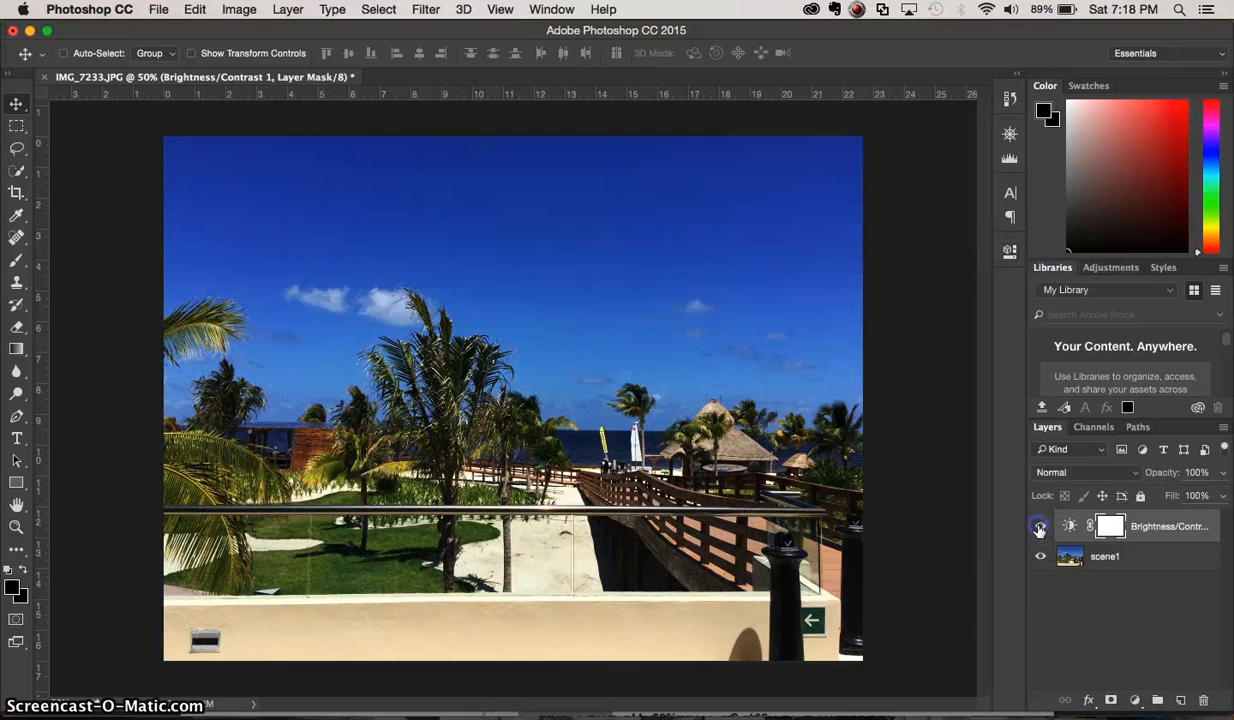
{"action": "left_click", "coordinate": [1039, 528]}
{"action": "left_click", "coordinate": [1039, 528]}
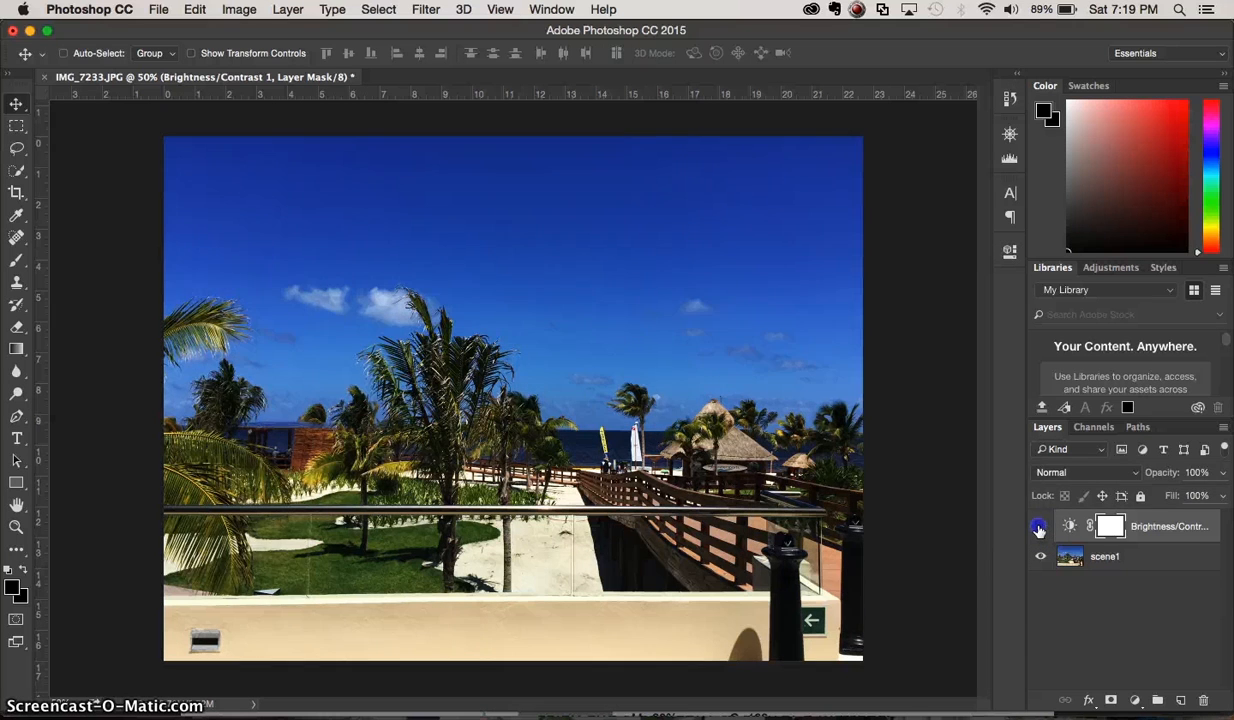
{"action": "left_click", "coordinate": [1039, 528]}
{"action": "left_click", "coordinate": [1039, 528]}
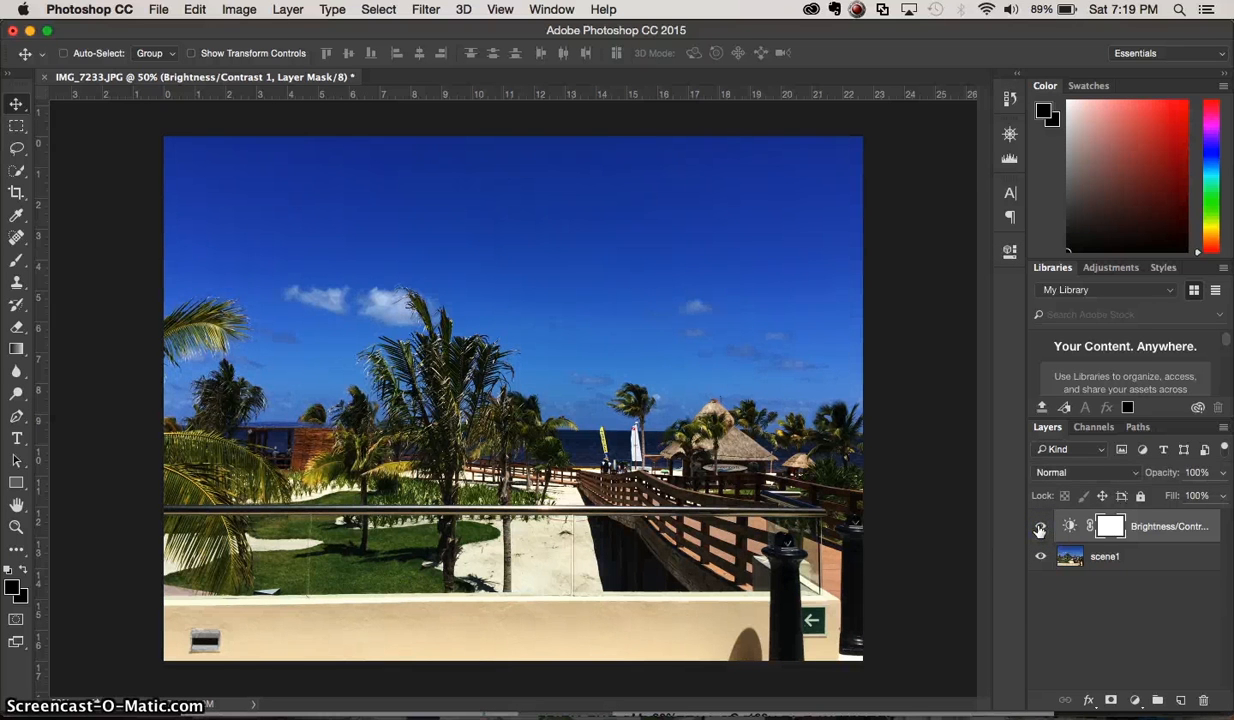
- Add a Levels adjustment layer above the Brightness/Contrast layer, keeping the default name and blending options
{"action": "left_click", "coordinate": [531, 302]}
{"action": "left_click", "coordinate": [290, 11]}
{"action": "left_click", "coordinate": [284, 268]}
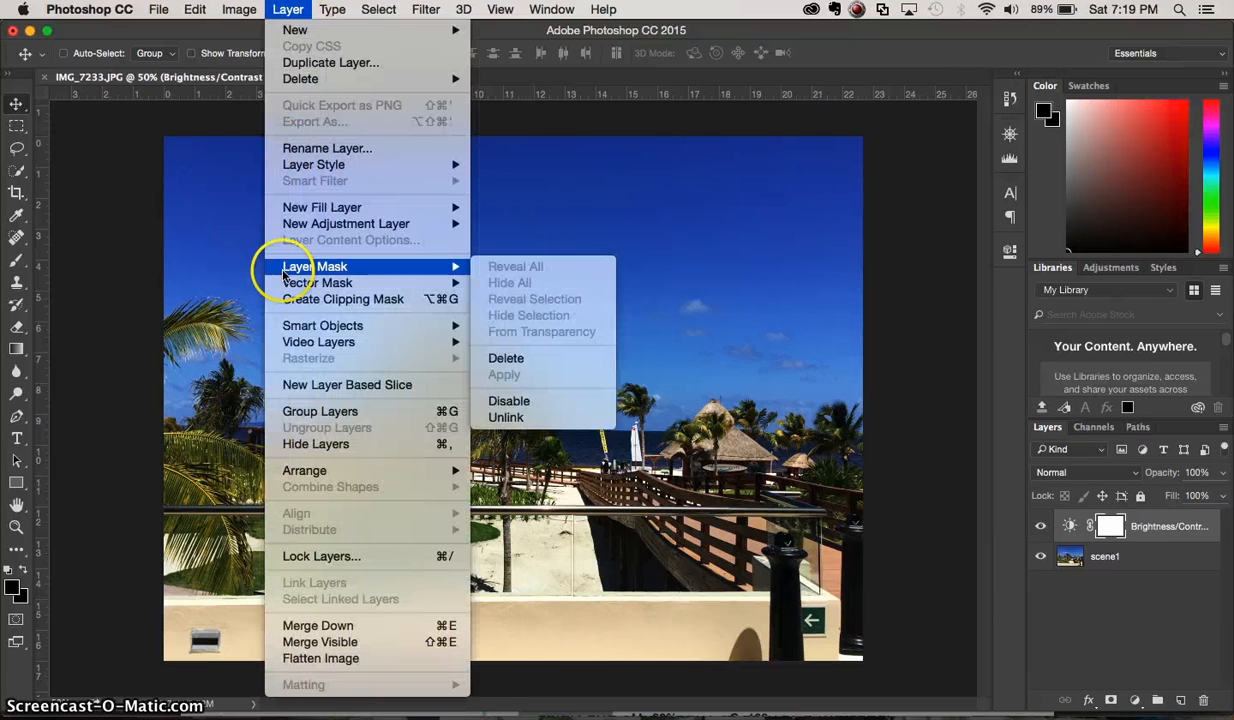
{"action": "mouse_move", "coordinate": [290, 223]}
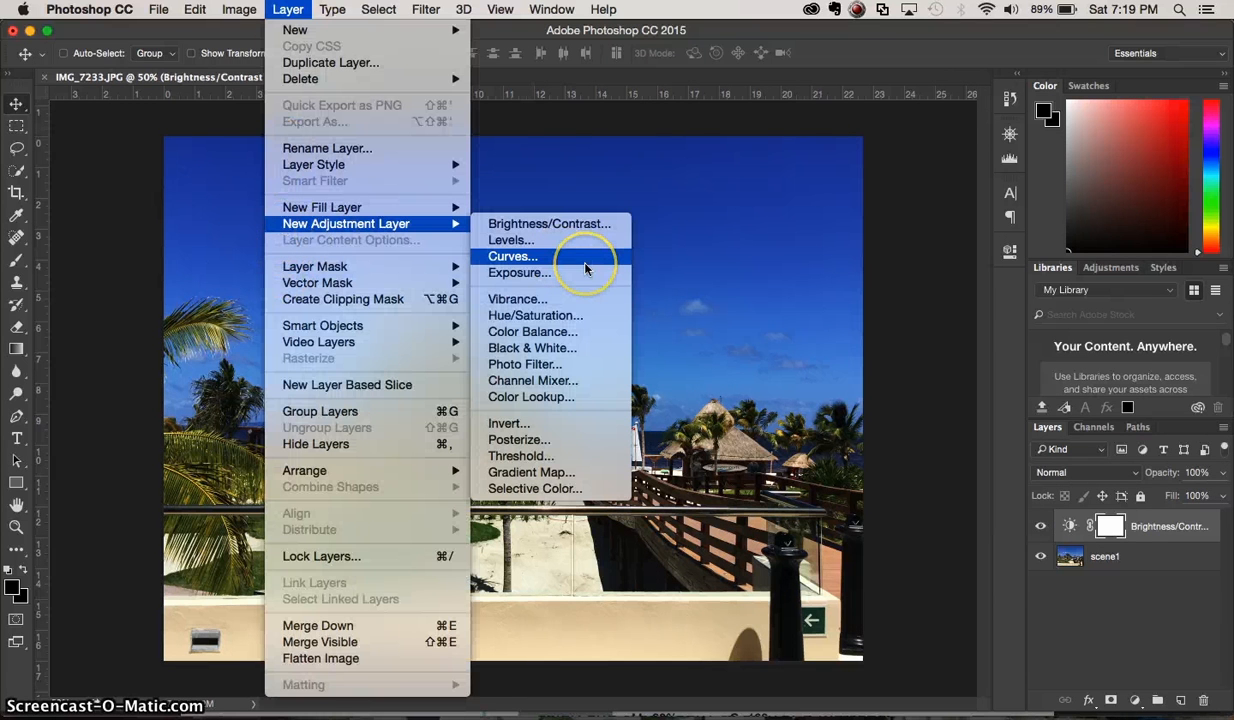
{"action": "left_click", "coordinate": [563, 240]}
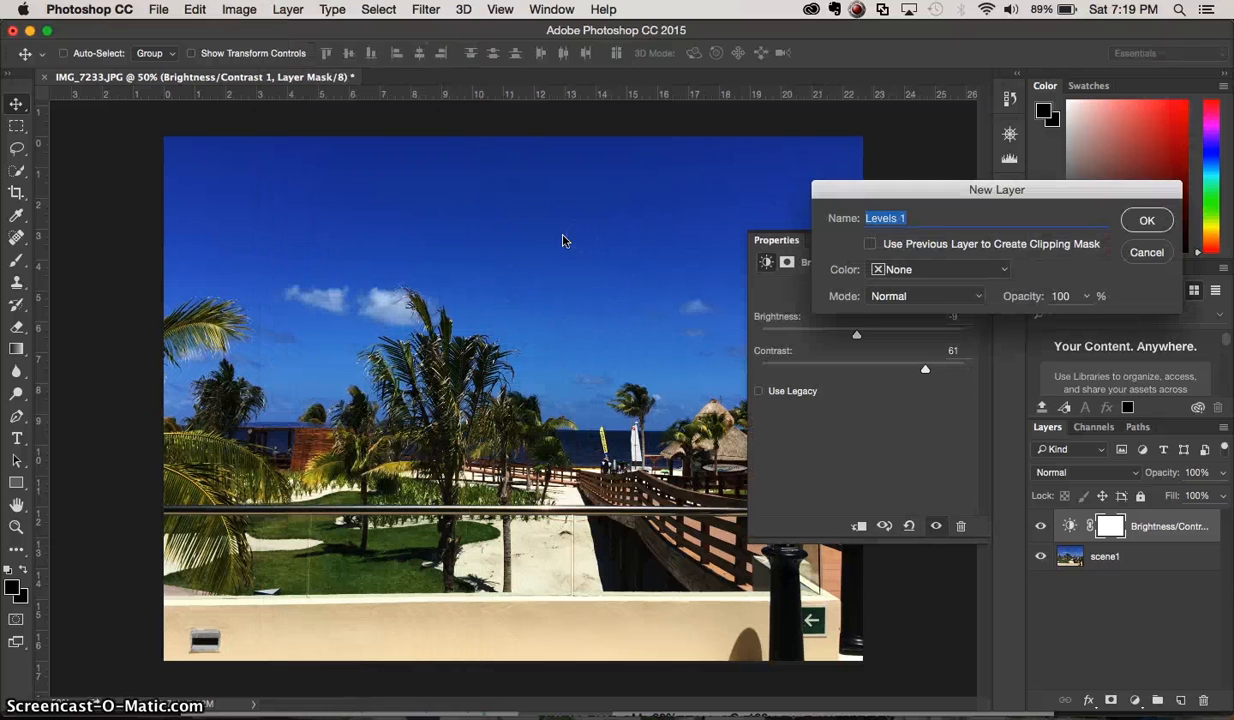
{"action": "left_click", "coordinate": [1143, 220]}
- Adjust the RGB input levels to black point 52, midtones 2.75 and white point 234
{"action": "left_click", "coordinate": [956, 289]}
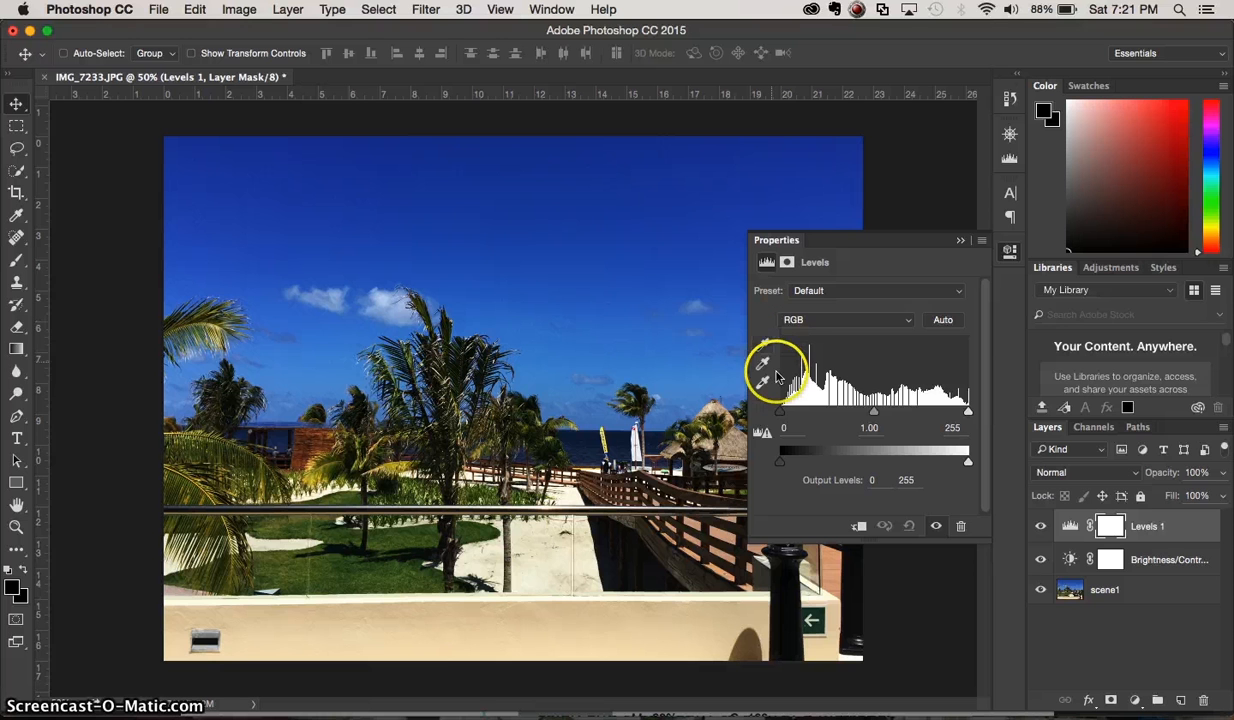
{"action": "left_click", "coordinate": [782, 413]}
{"action": "mouse_move", "coordinate": [782, 415]}
{"action": "left_mouse_down"}
{"action": "mouse_move", "coordinate": [845, 419]}
{"action": "mouse_move", "coordinate": [762, 414]}
{"action": "mouse_move", "coordinate": [763, 430]}
{"action": "left_mouse_up"}
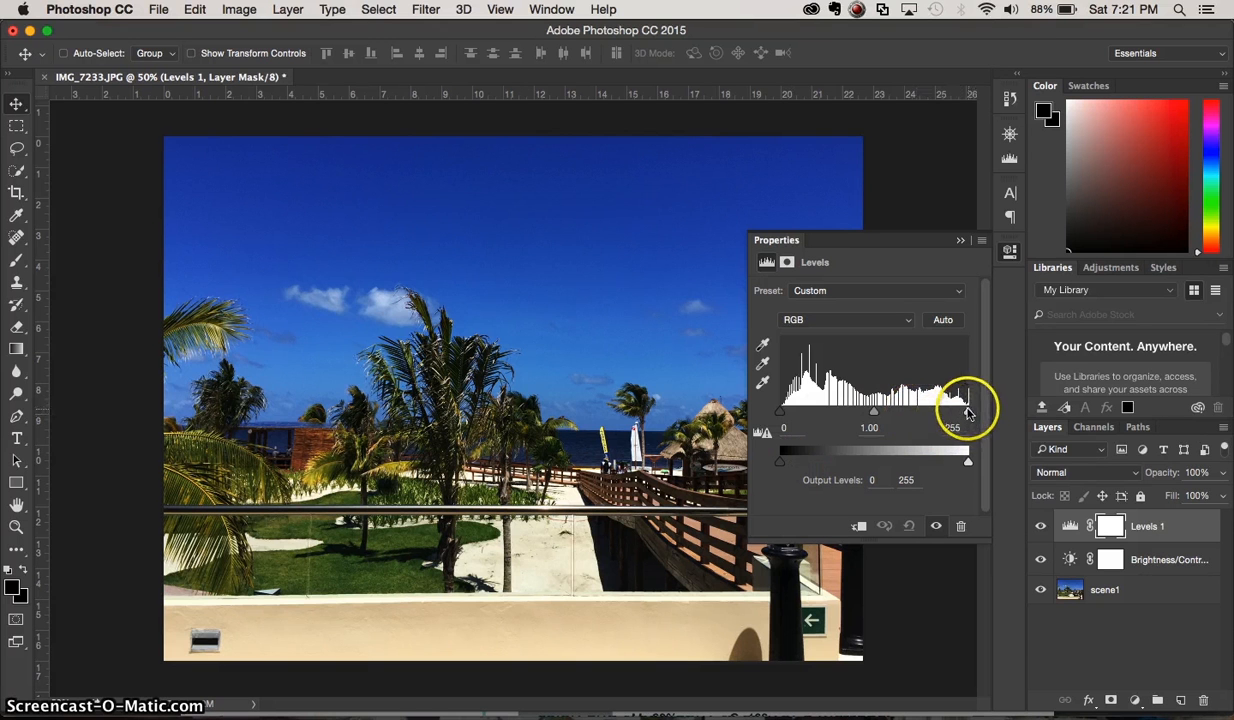
{"action": "left_click_drag", "start_coordinate": [968, 411], "coordinate": [925, 412]}
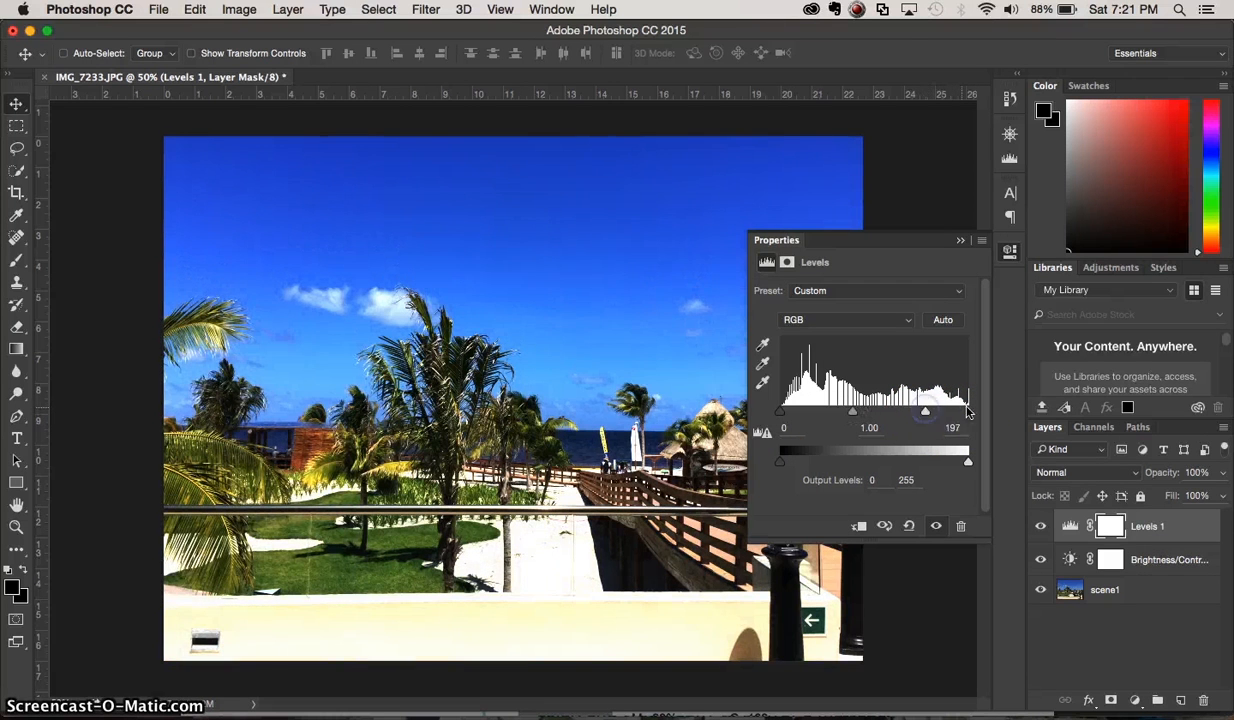
{"action": "left_click", "coordinate": [957, 413]}
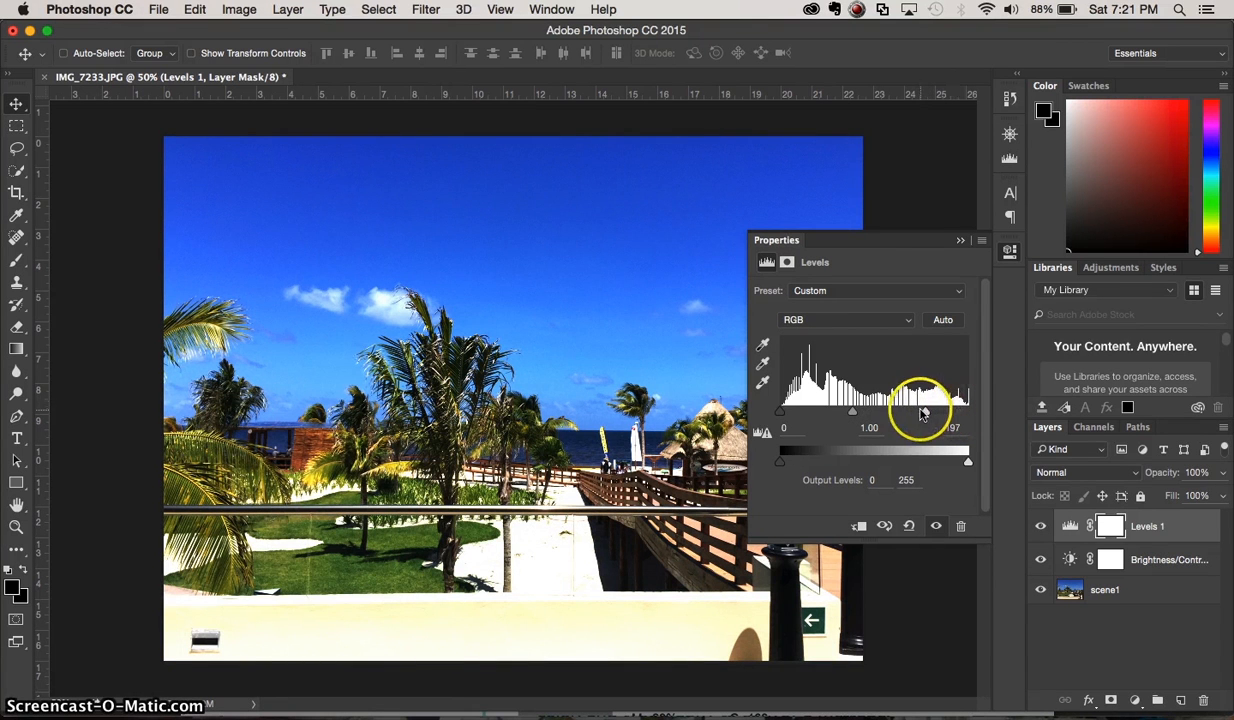
{"action": "left_click", "coordinate": [927, 413]}
{"action": "left_click_drag", "start_coordinate": [927, 413], "coordinate": [872, 416]}
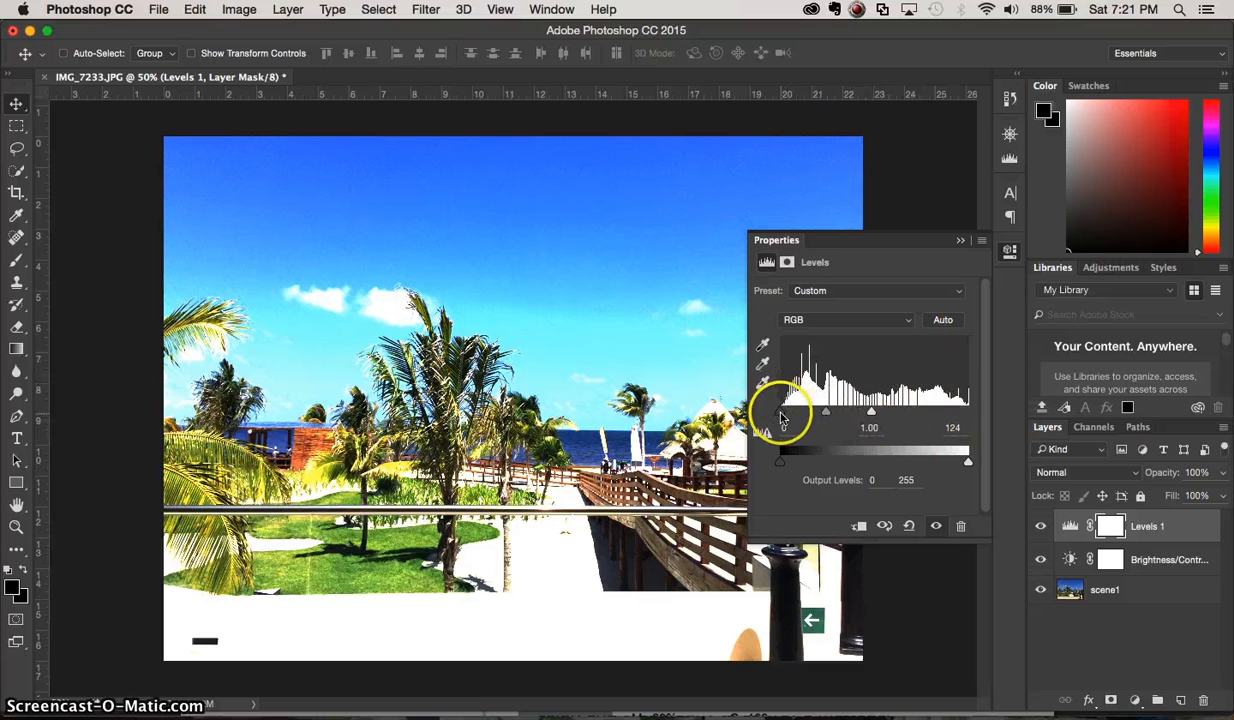
{"action": "left_click_drag", "start_coordinate": [781, 411], "coordinate": [840, 417]}
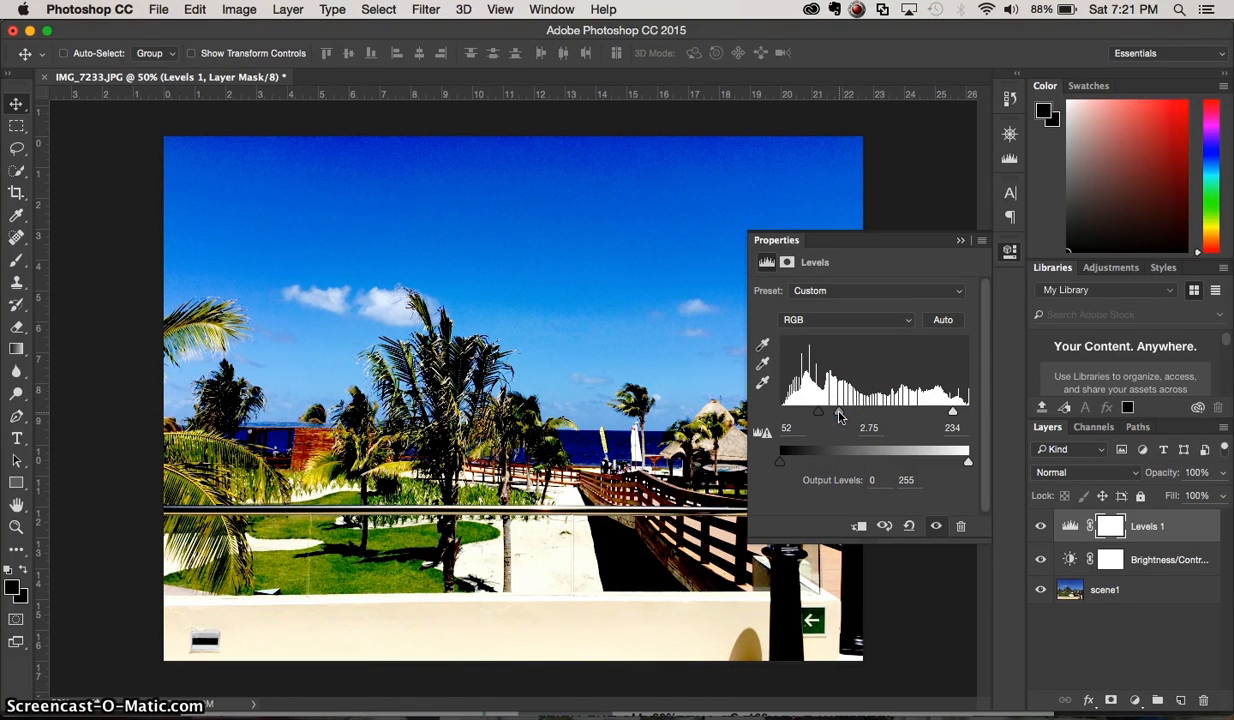
{"action": "left_click", "coordinate": [960, 241]}
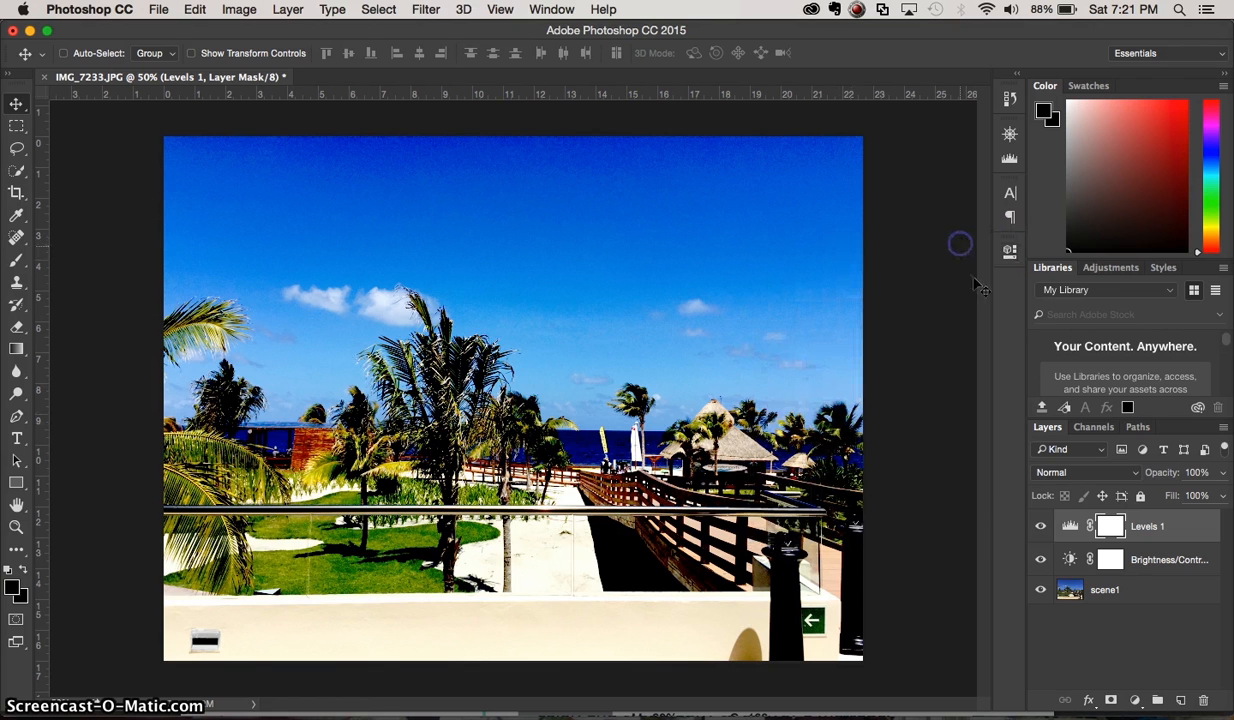
- Toggle the visibility of the Levels and Brightness/Contrast layers to compare their effect on the photo
{"action": "left_click", "coordinate": [1040, 526]}
{"action": "left_click", "coordinate": [1040, 526]}
{"action": "left_click", "coordinate": [1041, 526]}
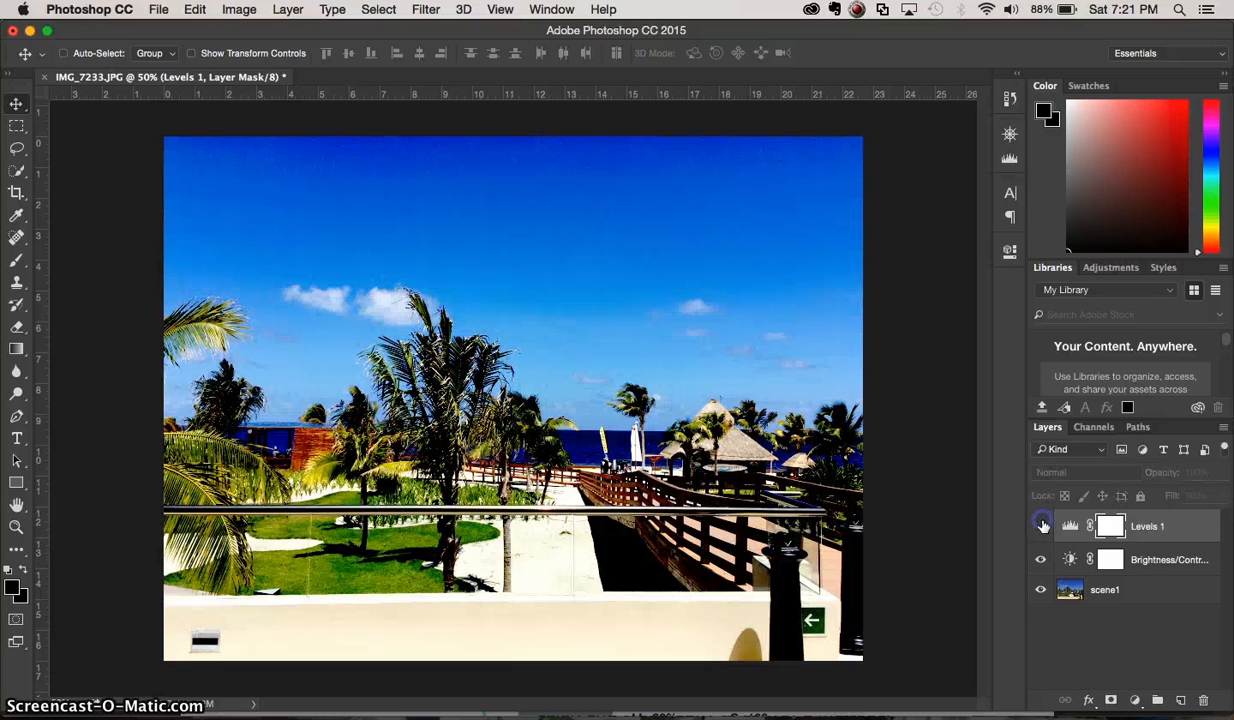
{"action": "left_click", "coordinate": [1043, 526]}
{"action": "left_click", "coordinate": [1040, 561]}
{"action": "left_click", "coordinate": [1040, 562]}
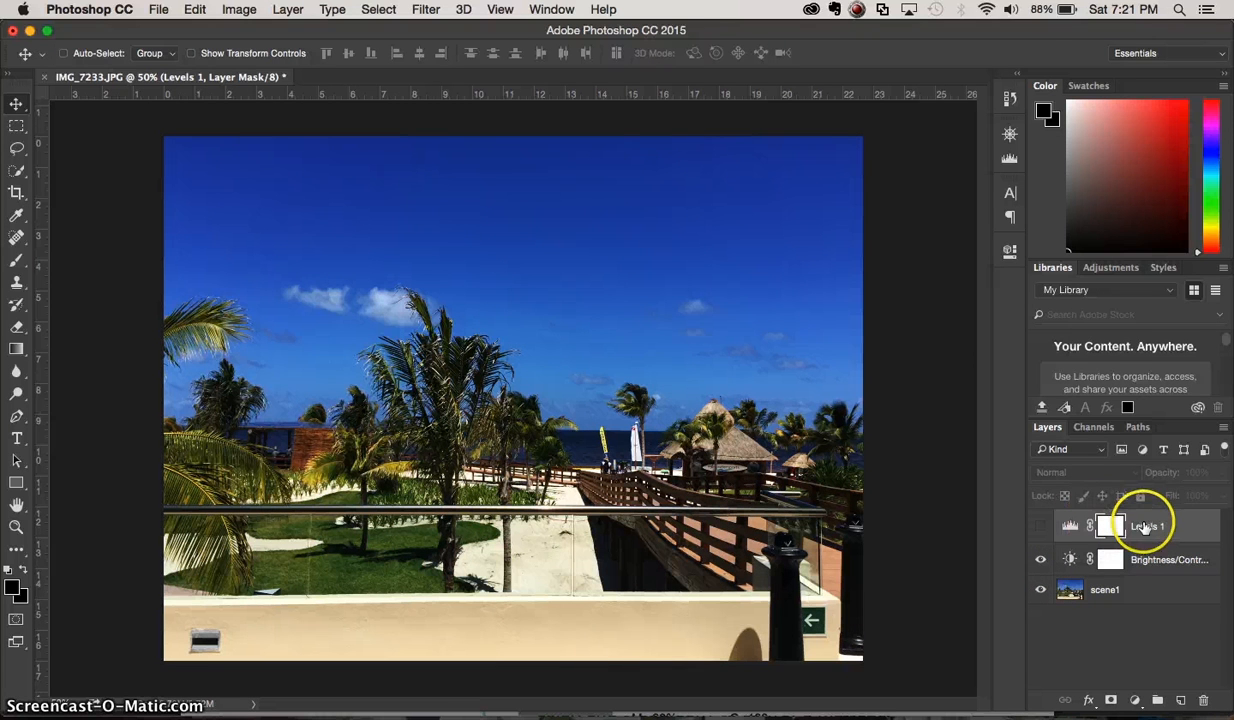
- Delete the Levels adjustment layer together with its layer mask
{"action": "left_click_drag", "start_coordinate": [1110, 526], "coordinate": [1207, 700]}
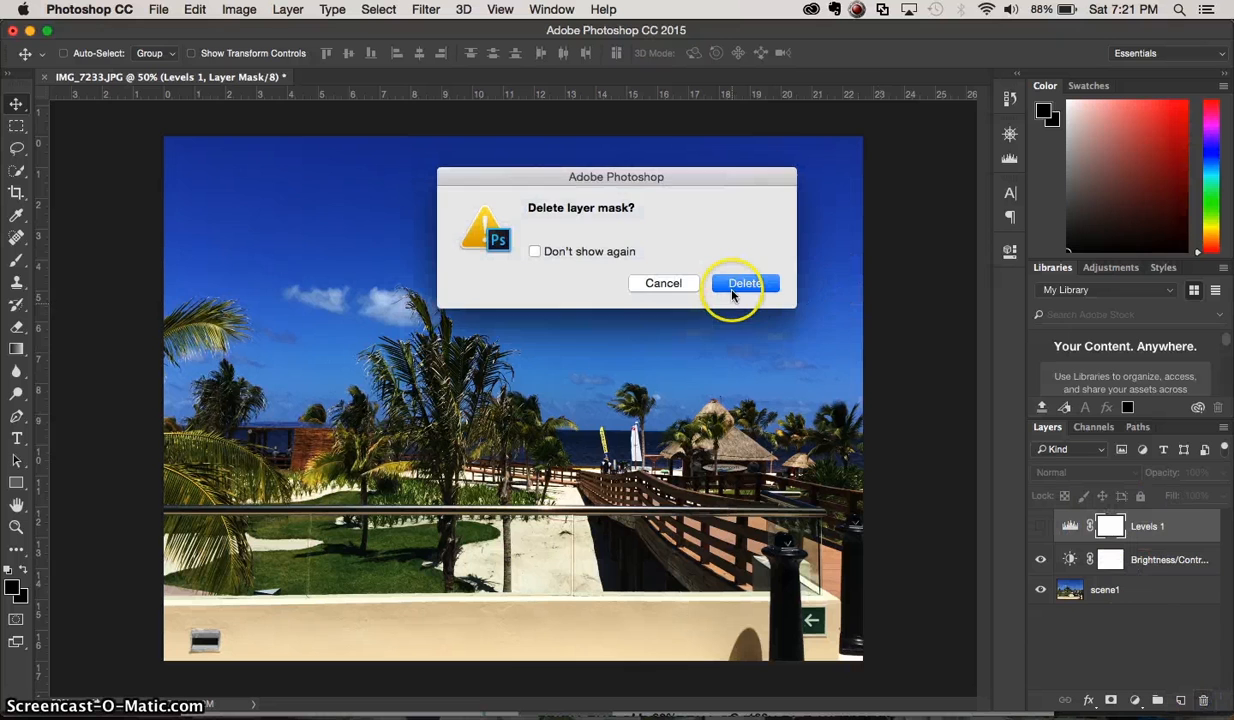
{"action": "left_click", "coordinate": [731, 285]}
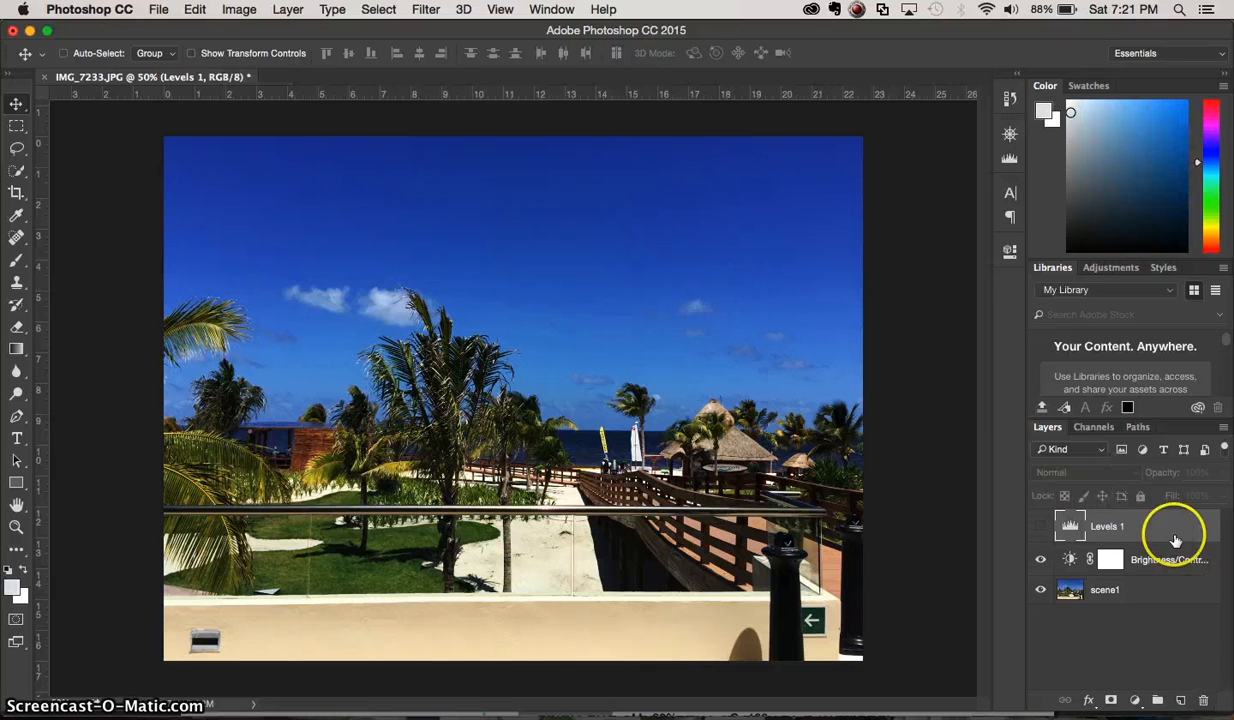
{"action": "left_click", "coordinate": [1203, 700]}
{"action": "left_click", "coordinate": [741, 279]}
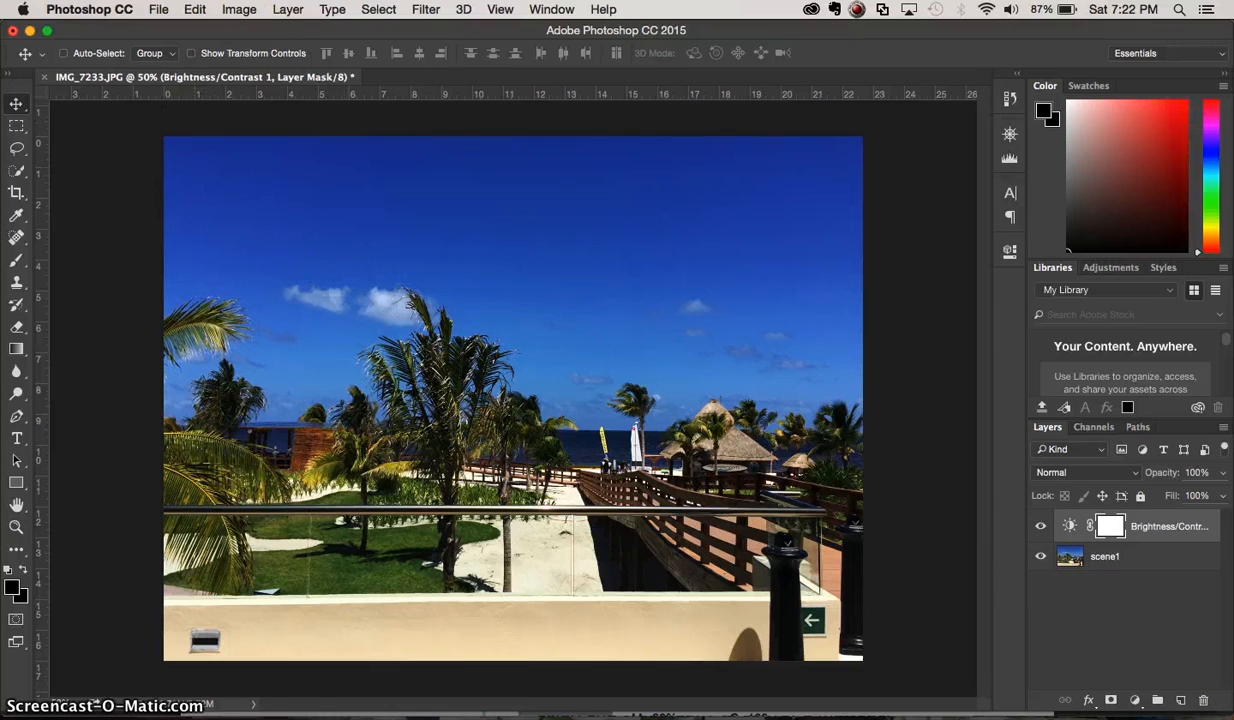
- Add a Hue/Saturation adjustment layer above the Brightness/Contrast layer, keeping the default name and blending options
{"action": "left_click", "coordinate": [288, 9]}
{"action": "mouse_move", "coordinate": [435, 226]}
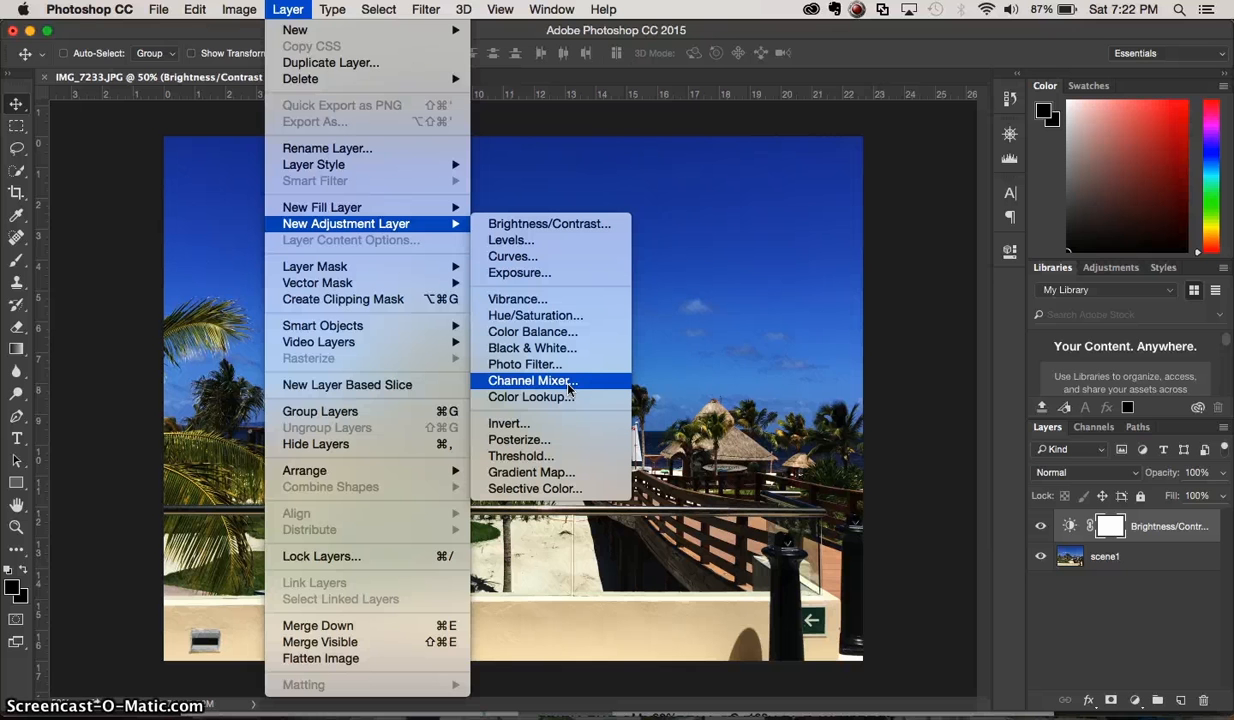
{"action": "left_click", "coordinate": [540, 315]}
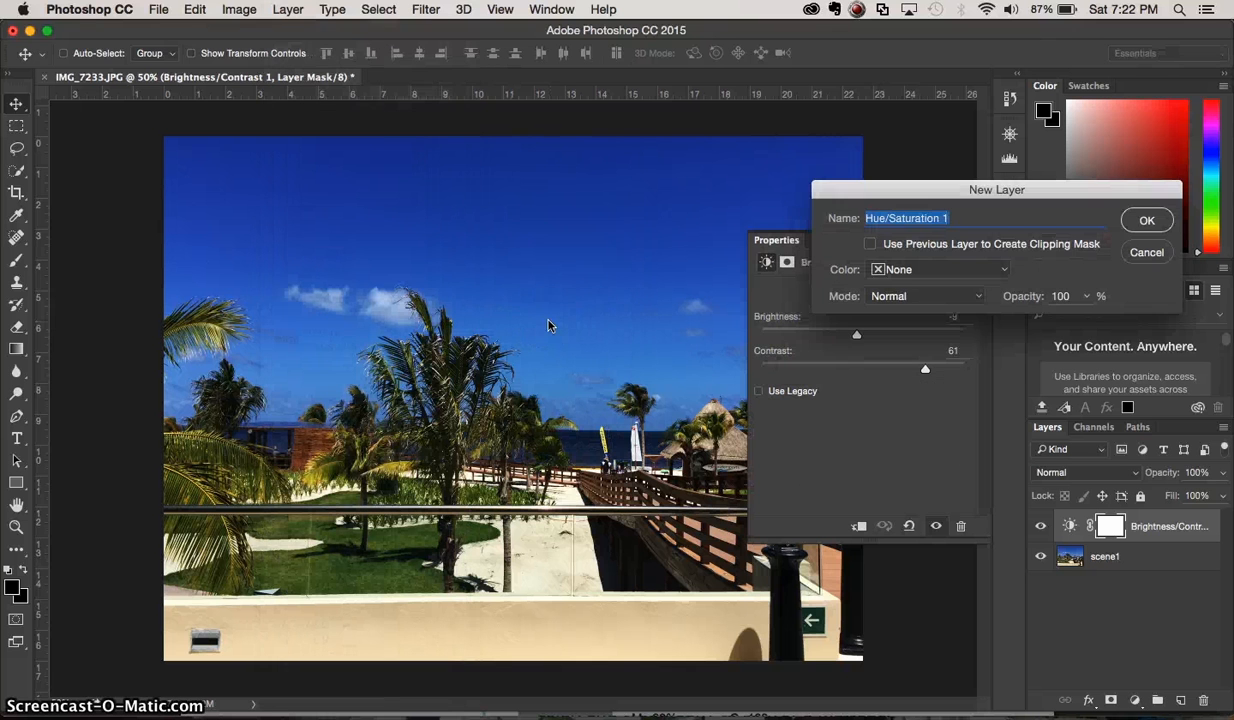
{"action": "left_click", "coordinate": [1145, 220]}
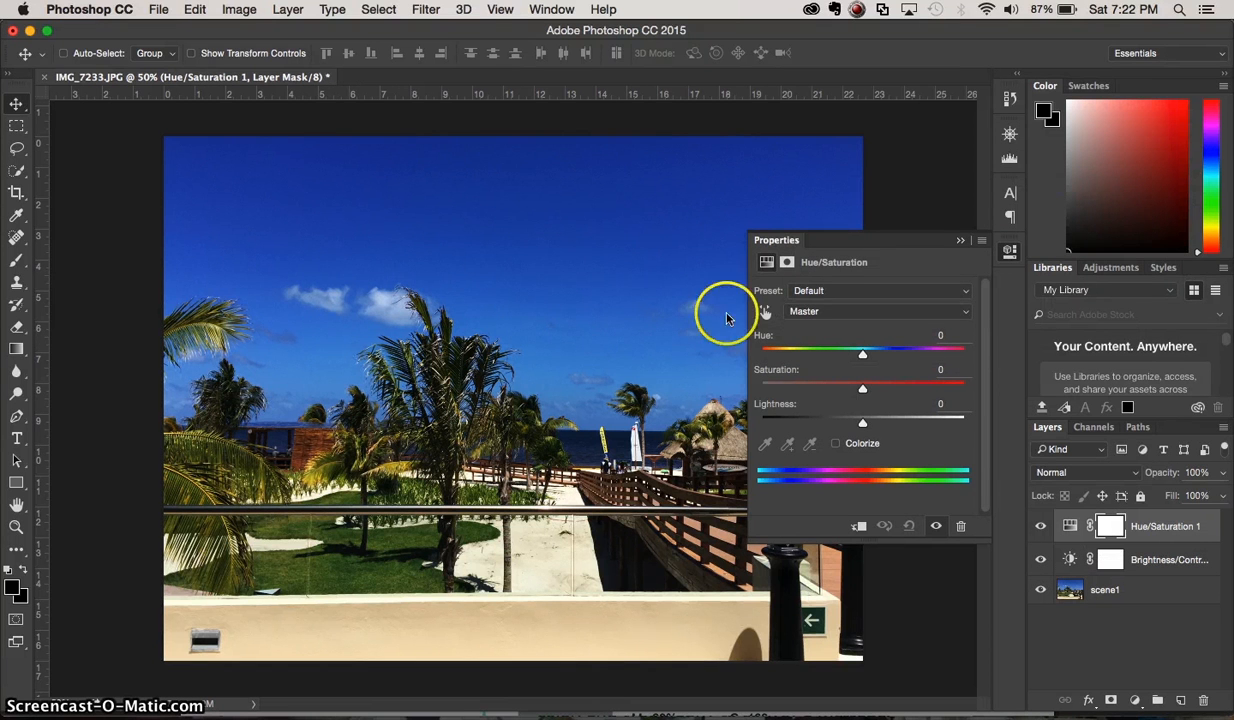
- Keep the Default preset and Master range, and shift the Hue to +48 and on to +180
{"action": "left_click", "coordinate": [853, 291]}
{"action": "left_click", "coordinate": [853, 290]}
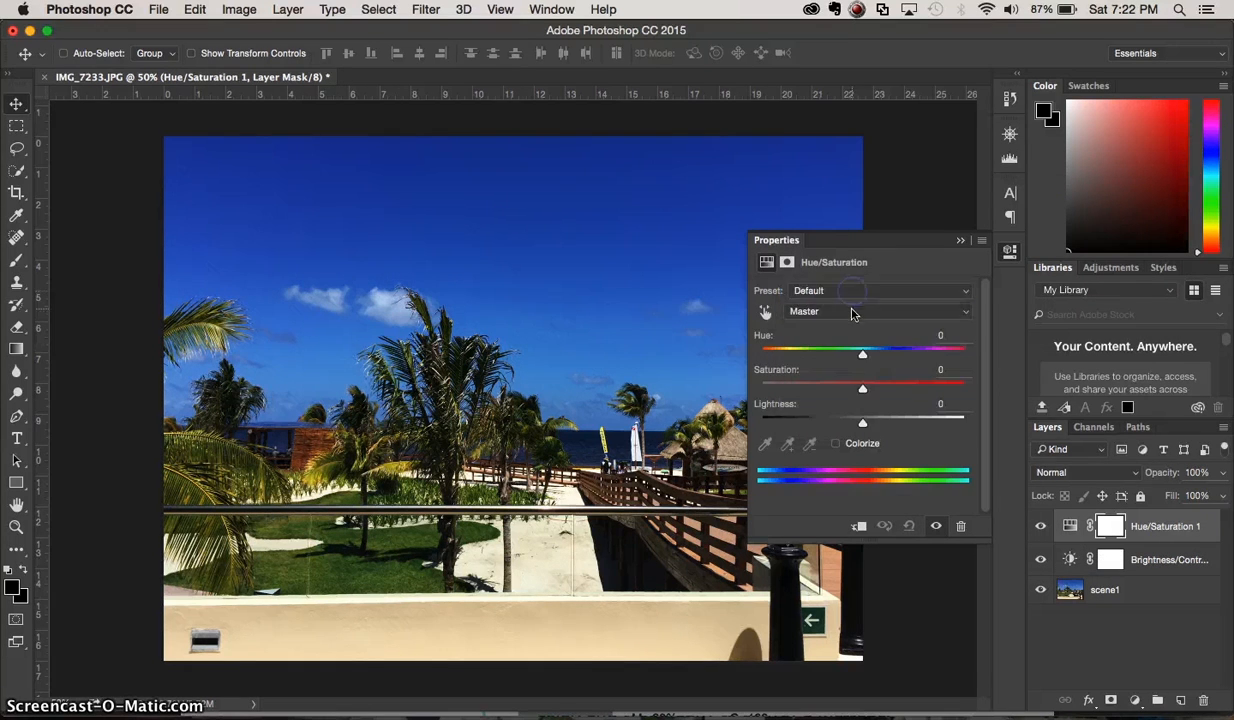
{"action": "left_click", "coordinate": [835, 311]}
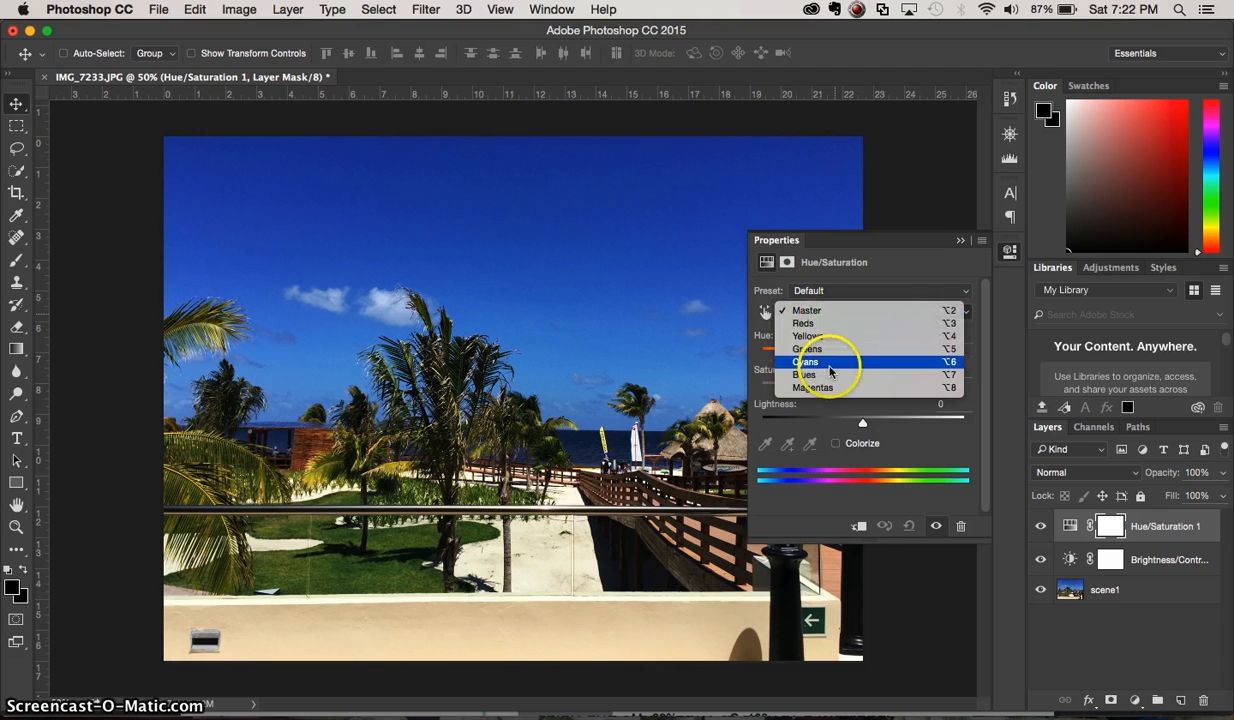
{"action": "left_click", "coordinate": [811, 315]}
{"action": "left_click_drag", "start_coordinate": [863, 349], "coordinate": [910, 360]}
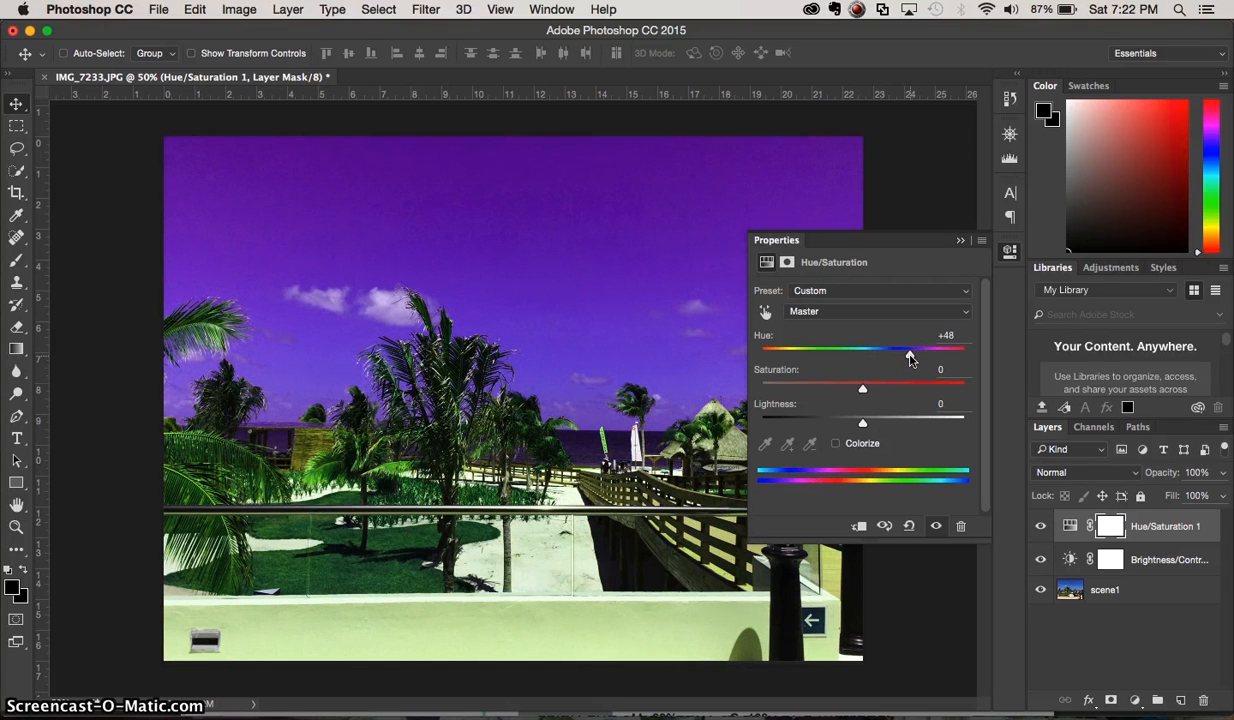
{"action": "left_click_drag", "start_coordinate": [910, 354], "coordinate": [966, 354]}
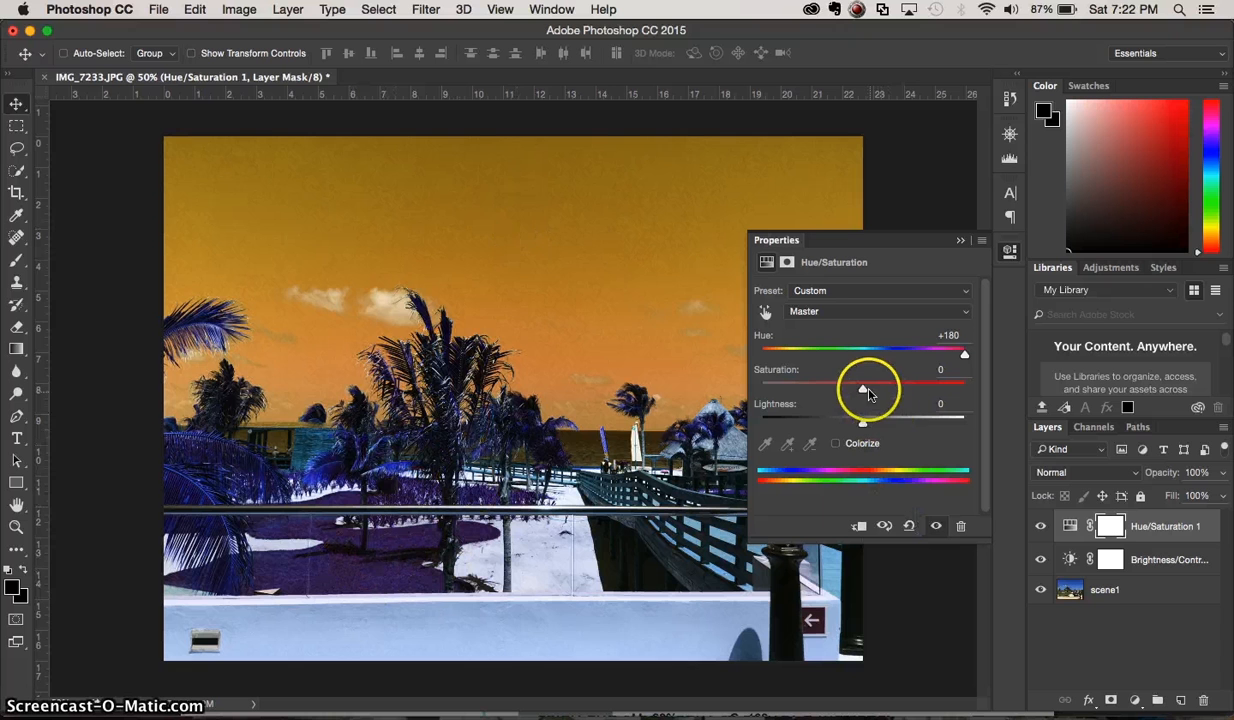
- Try the Saturation at -100 and at +100, and raise the Lightness to +54
{"action": "left_click_drag", "start_coordinate": [863, 391], "coordinate": [735, 410]}
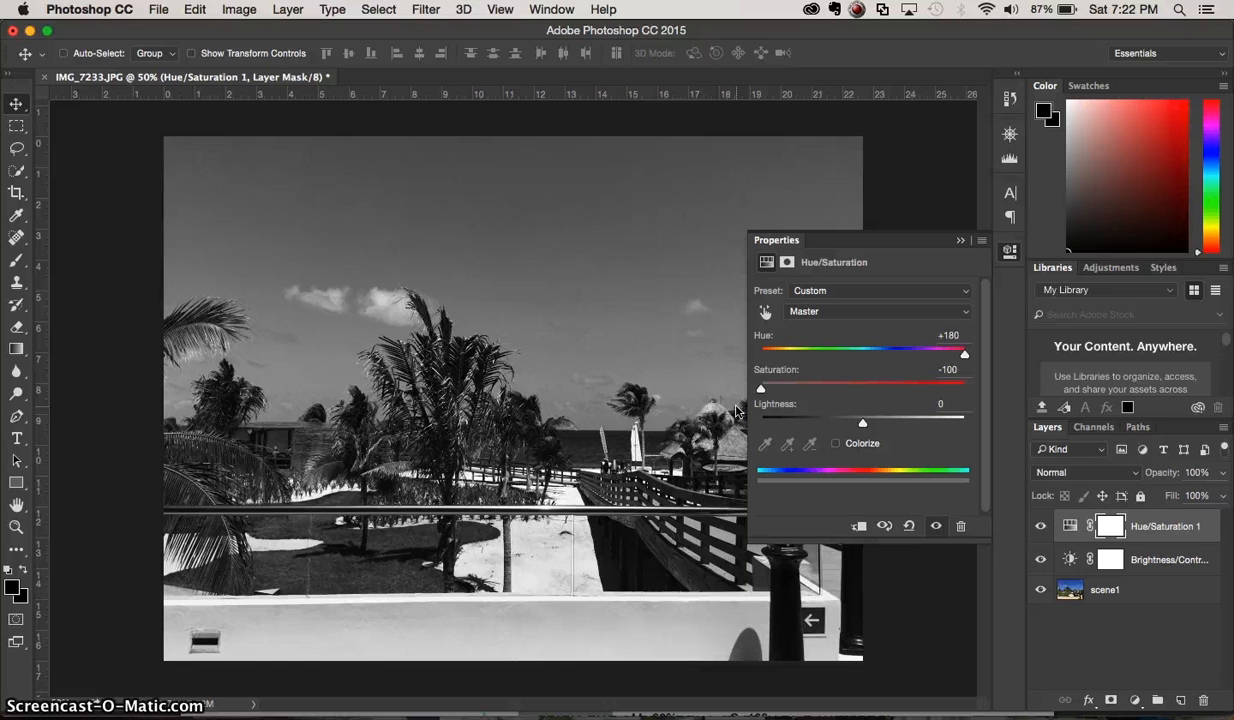
{"action": "left_click", "coordinate": [760, 391]}
{"action": "left_click", "coordinate": [760, 391]}
{"action": "left_click_drag", "start_coordinate": [762, 388], "coordinate": [986, 402]}
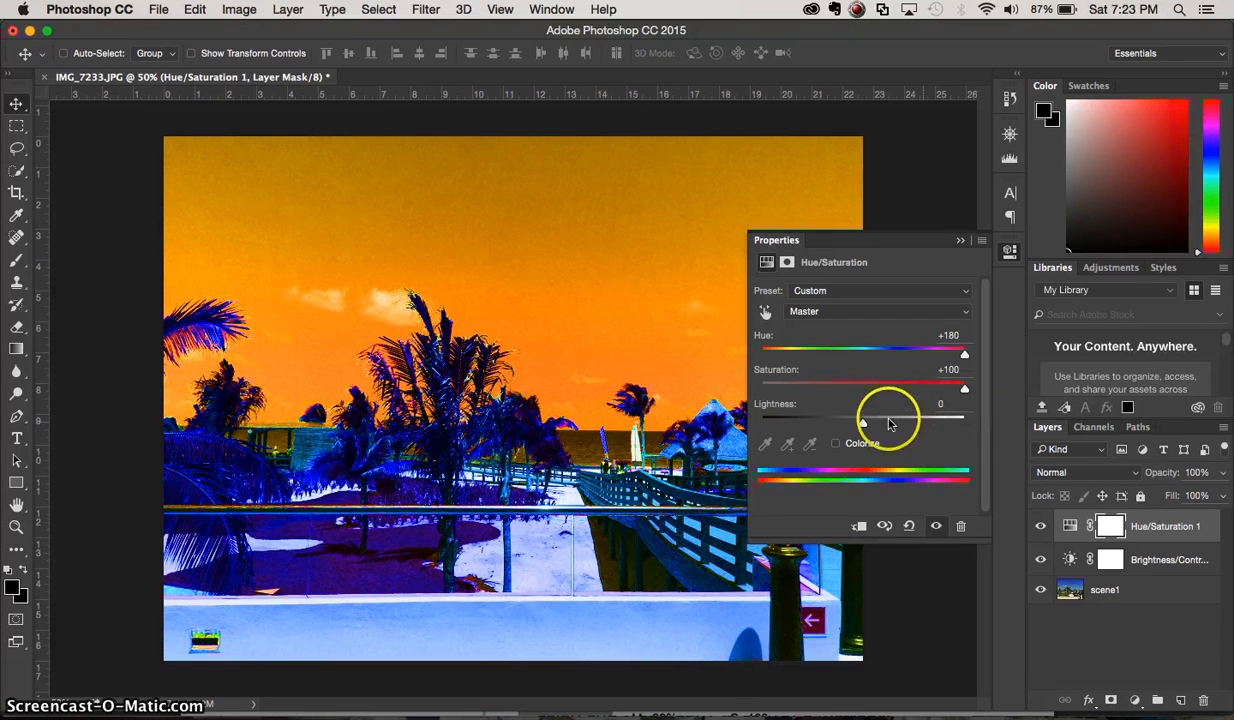
{"action": "left_click_drag", "start_coordinate": [863, 422], "coordinate": [919, 428]}
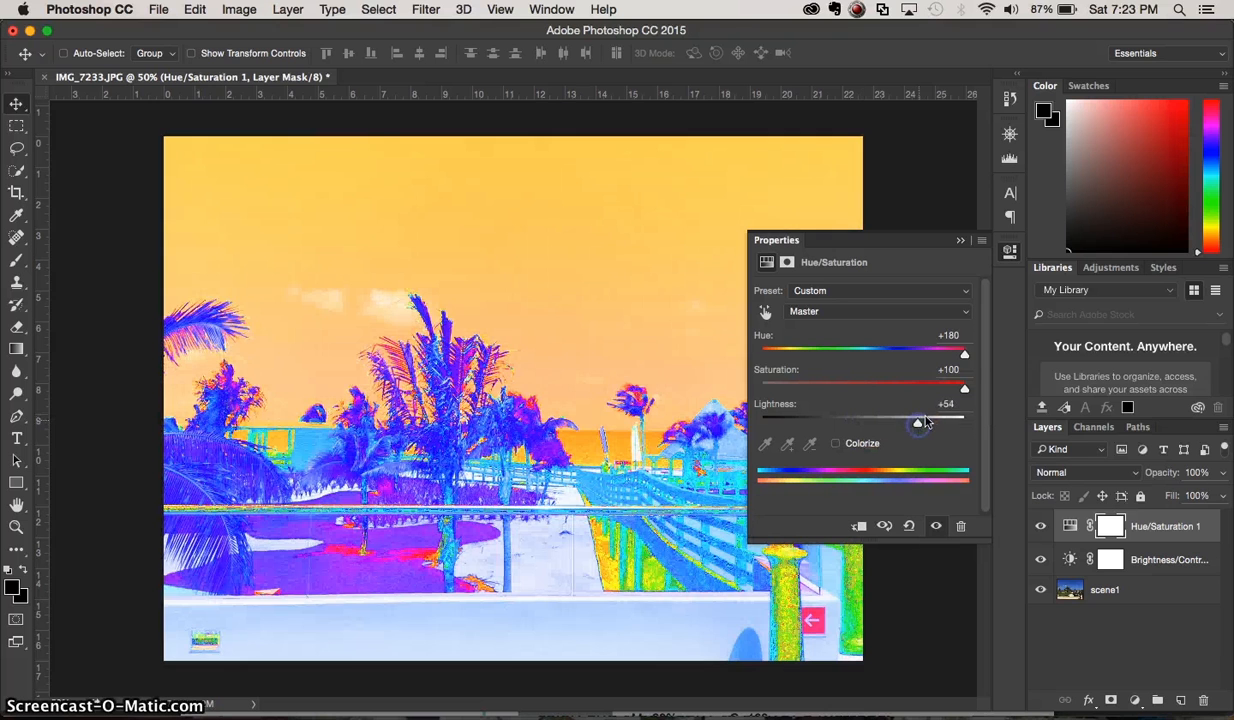
- Reset the Saturation and Hue to 0 and lower the Lightness to -13
{"action": "left_click_drag", "start_coordinate": [962, 389], "coordinate": [865, 390]}
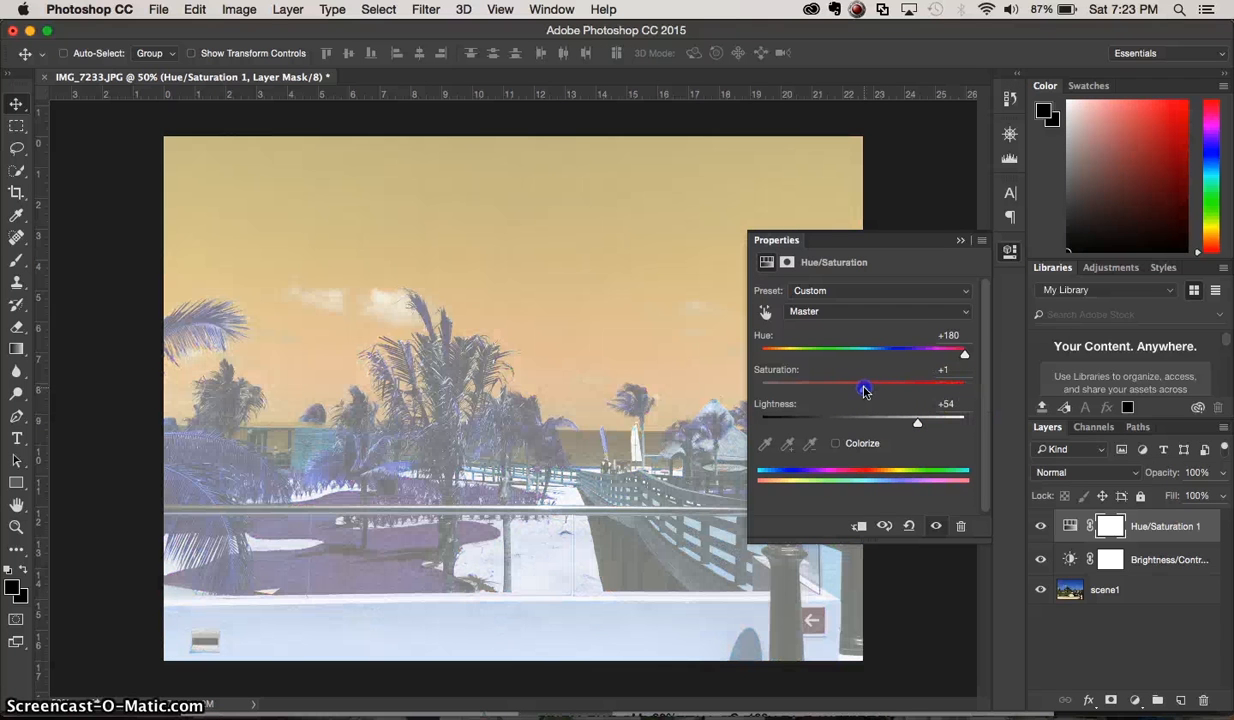
{"action": "left_click_drag", "start_coordinate": [964, 354], "coordinate": [862, 362]}
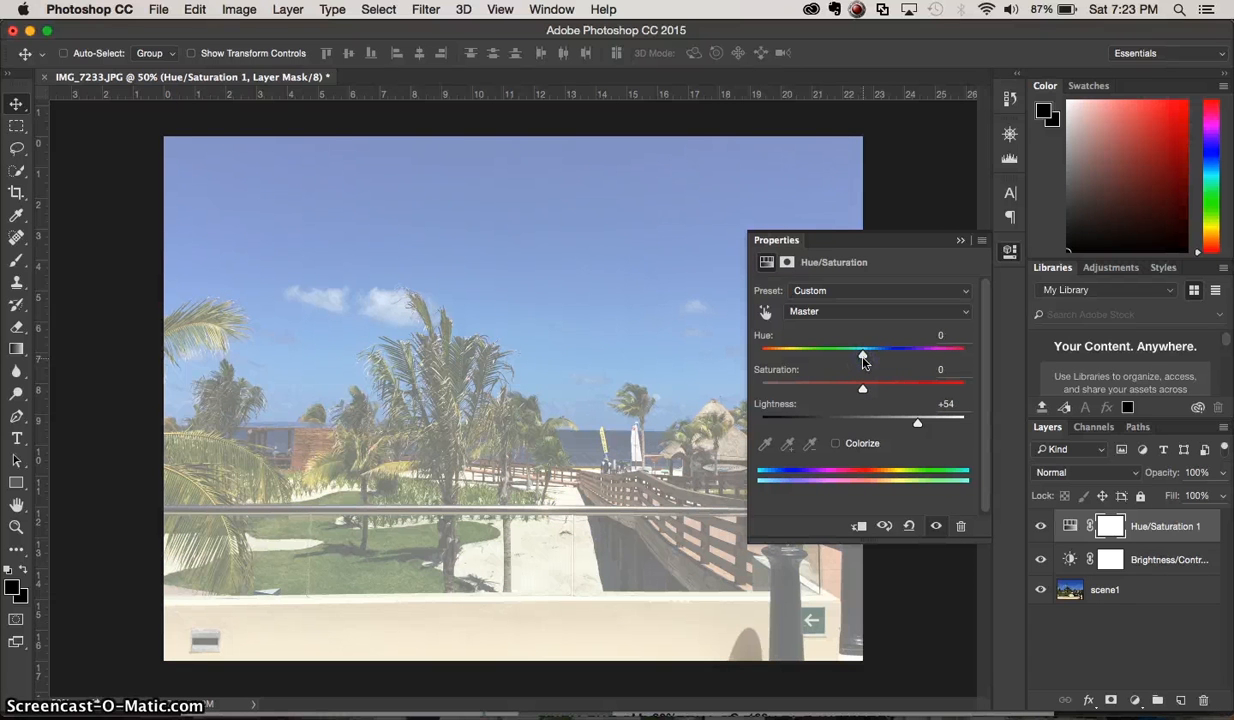
{"action": "left_click_drag", "start_coordinate": [910, 428], "coordinate": [851, 427]}
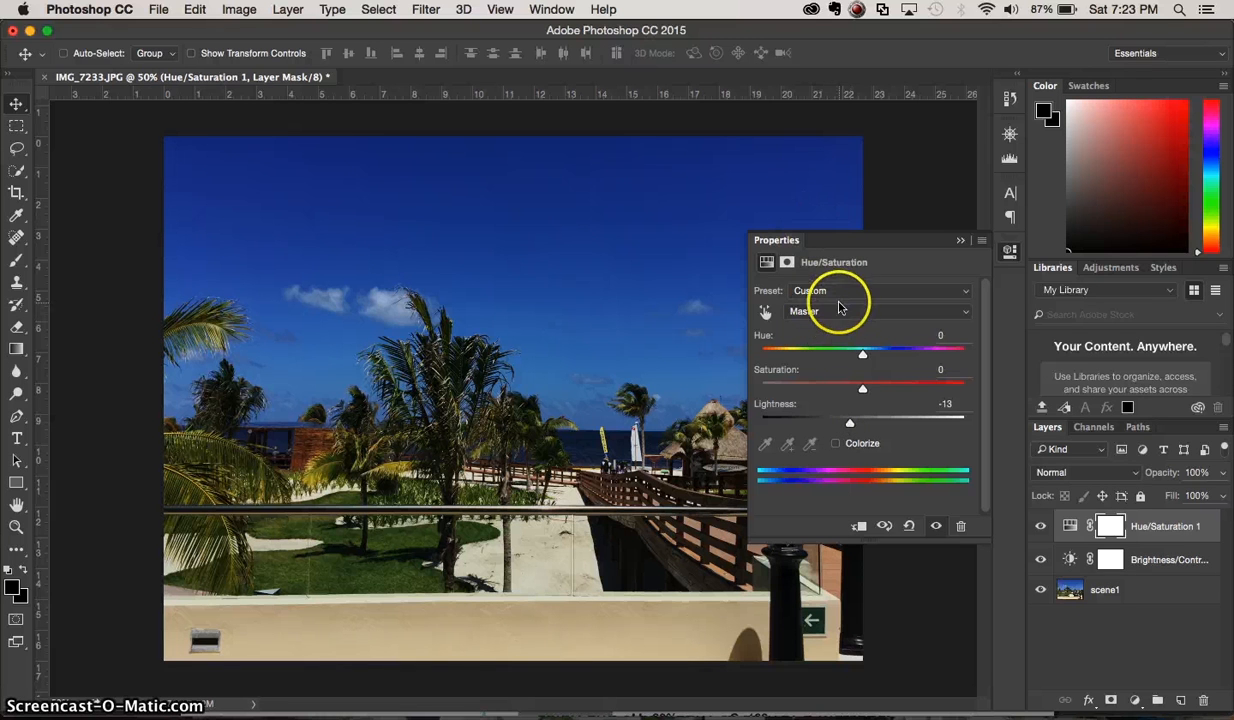
- Restrict the Hue/Saturation adjustment to the Blues range and set its Hue to +180
{"action": "left_click", "coordinate": [846, 312]}
{"action": "left_click", "coordinate": [845, 372]}
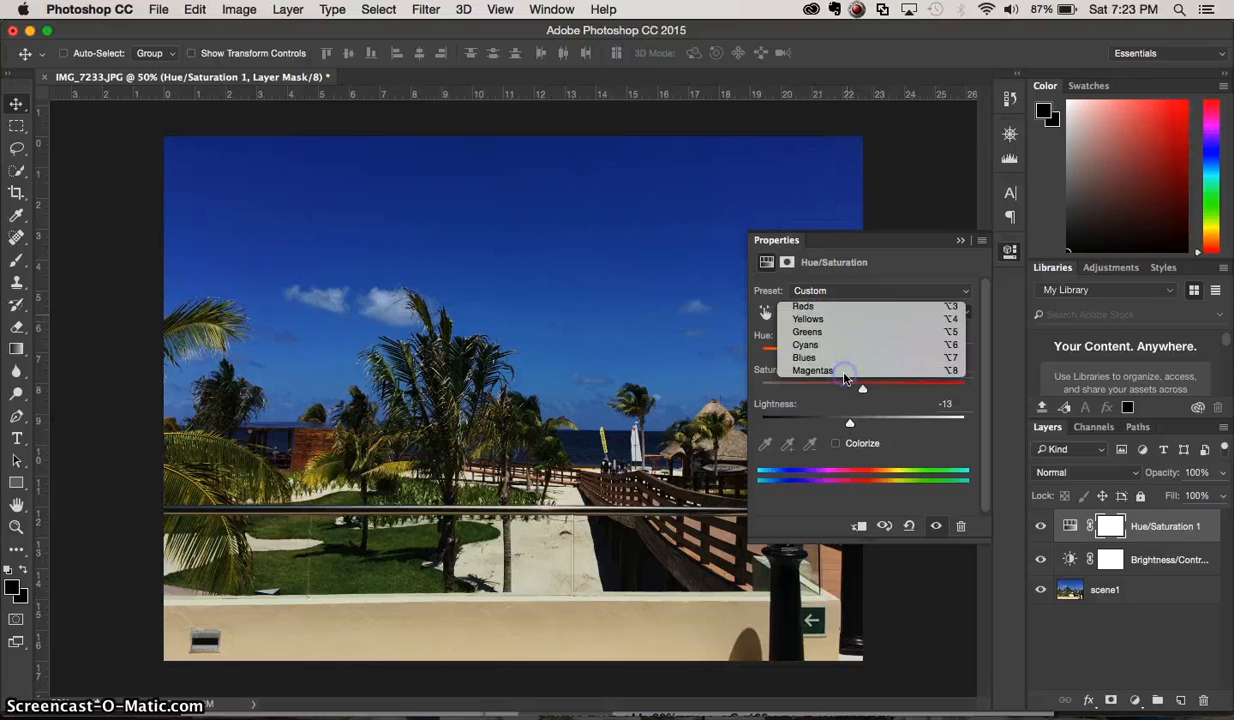
{"action": "left_click_drag", "start_coordinate": [855, 363], "coordinate": [998, 368]}
{"action": "left_click", "coordinate": [944, 407]}
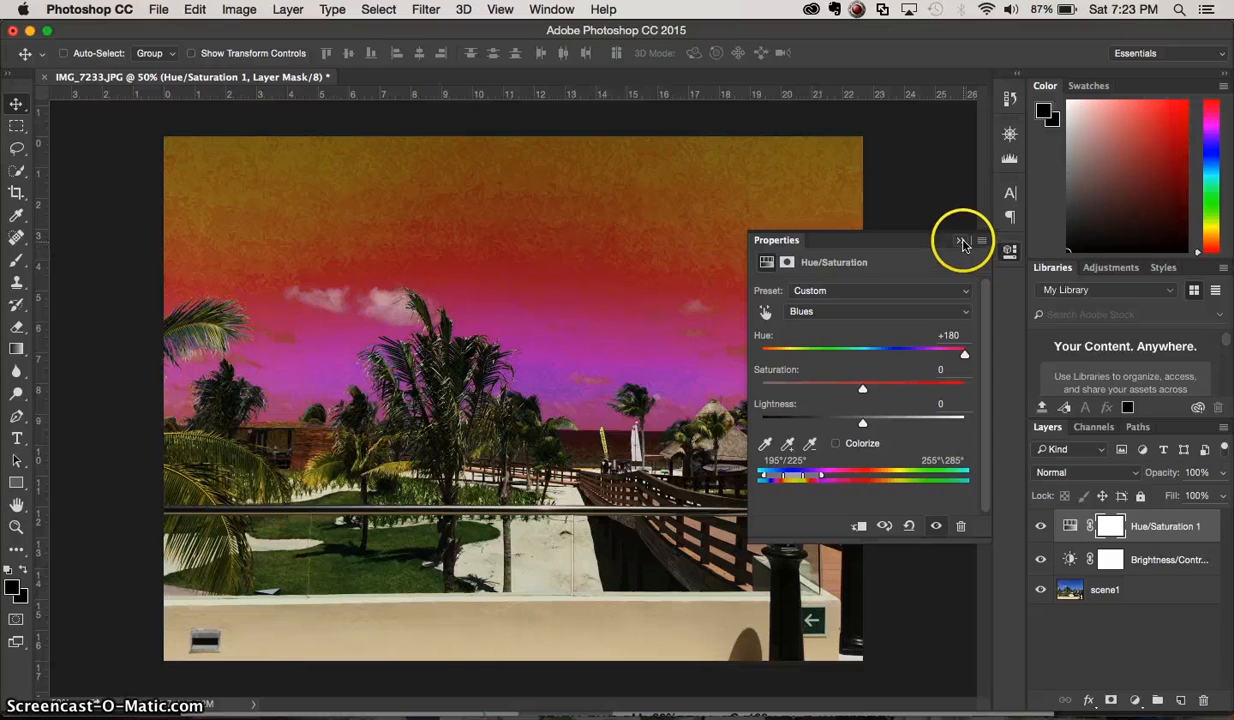
- Close the adjustment's properties and delete the Hue/Saturation layer together with its layer mask
{"action": "left_click", "coordinate": [962, 244]}
{"action": "left_click", "coordinate": [1201, 701]}
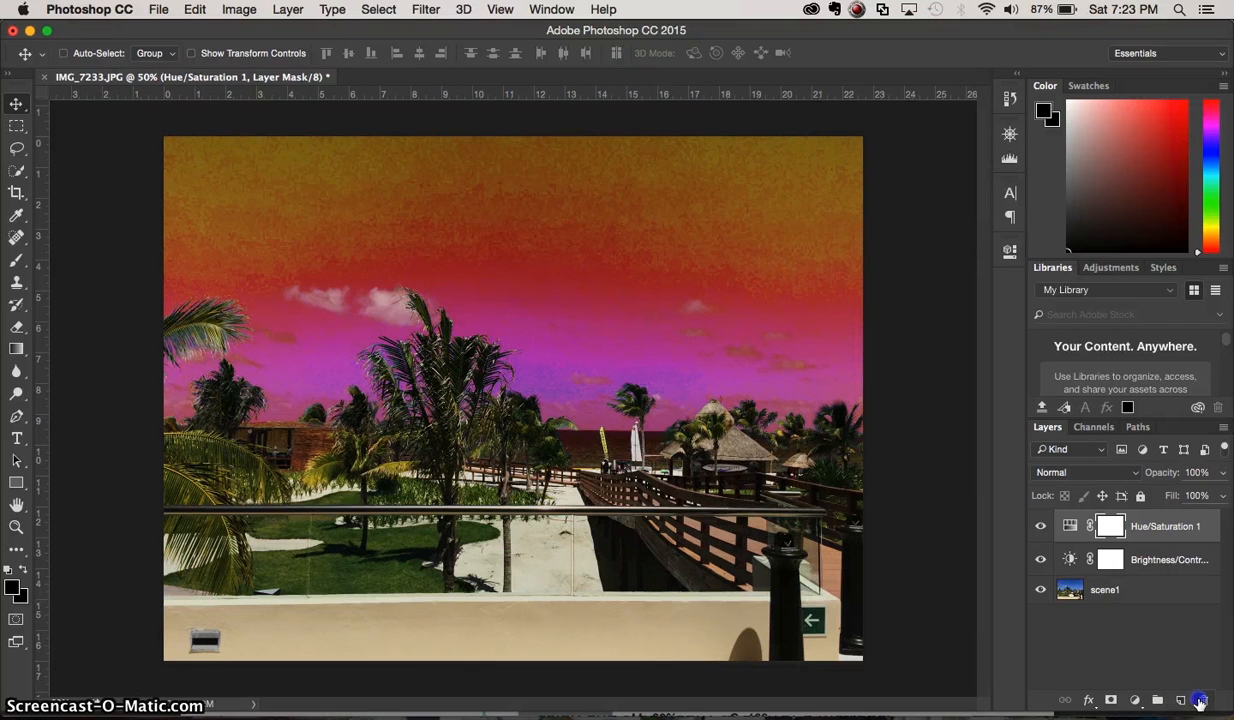
{"action": "left_click", "coordinate": [745, 284]}
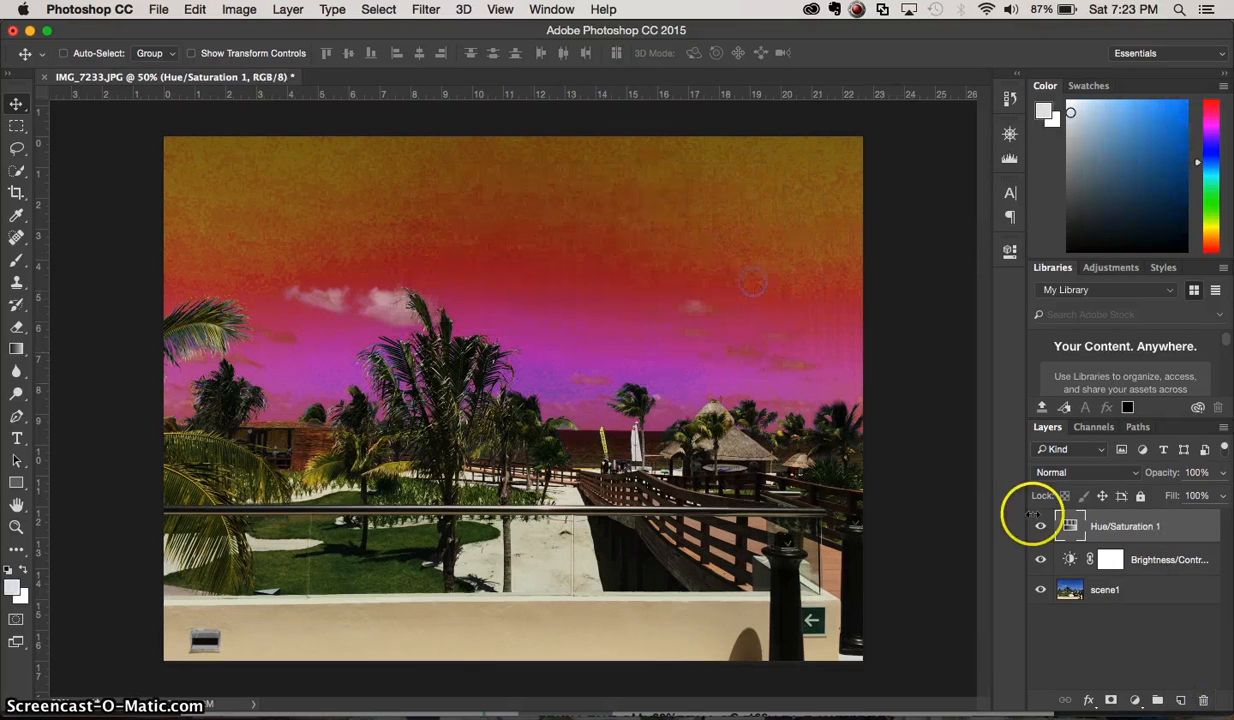
{"action": "left_click", "coordinate": [1201, 701]}
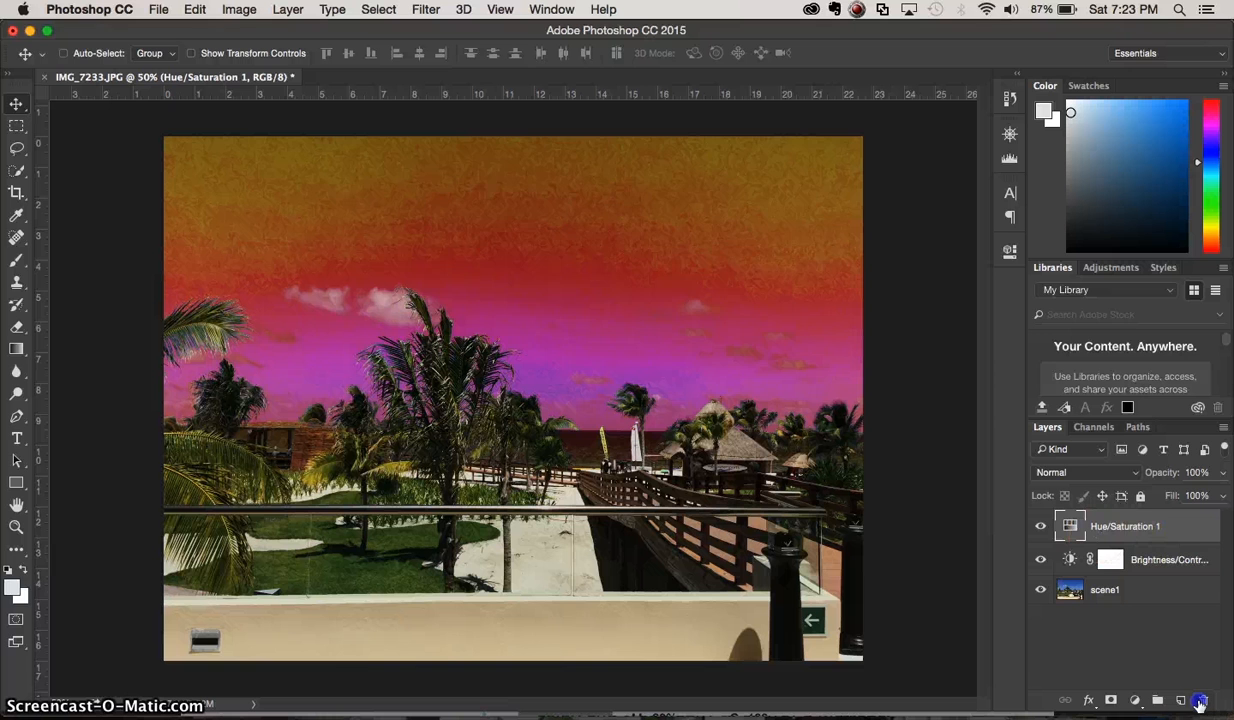
{"action": "left_click", "coordinate": [745, 281]}
- Hide the Brightness/Contrast layer and make the scene1 photo layer active
{"action": "left_click", "coordinate": [1040, 526]}
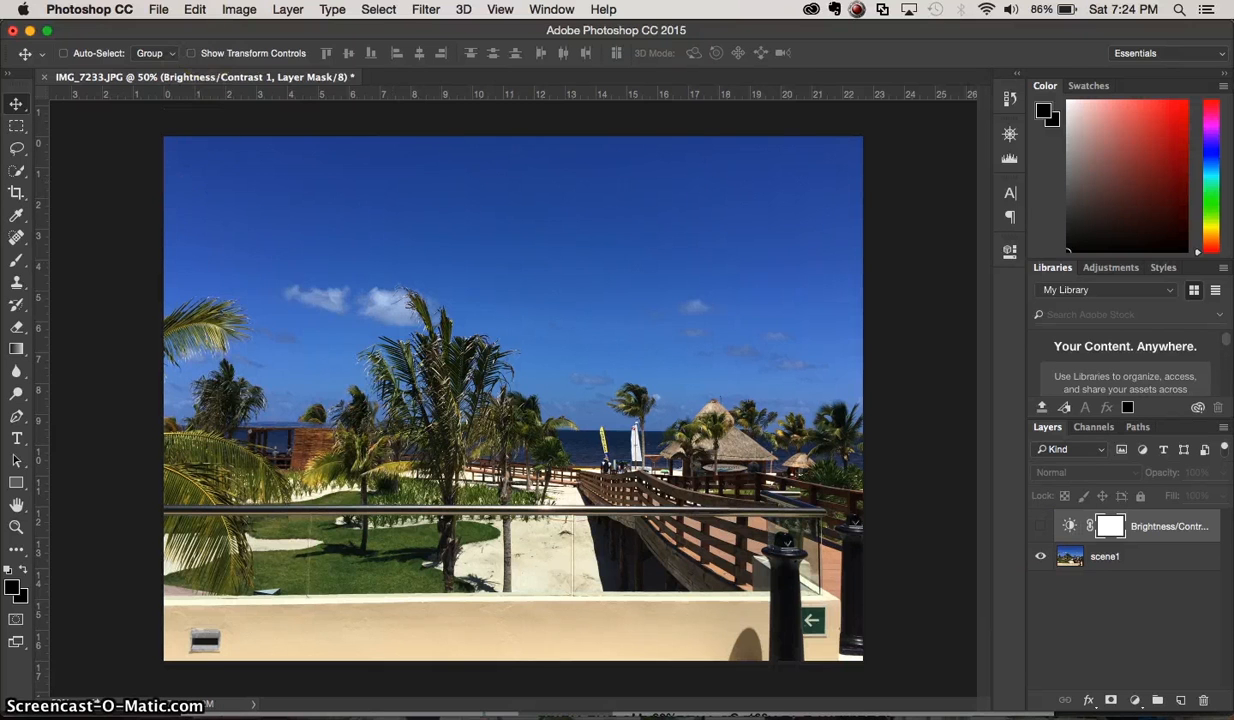
{"action": "left_click", "coordinate": [239, 9]}
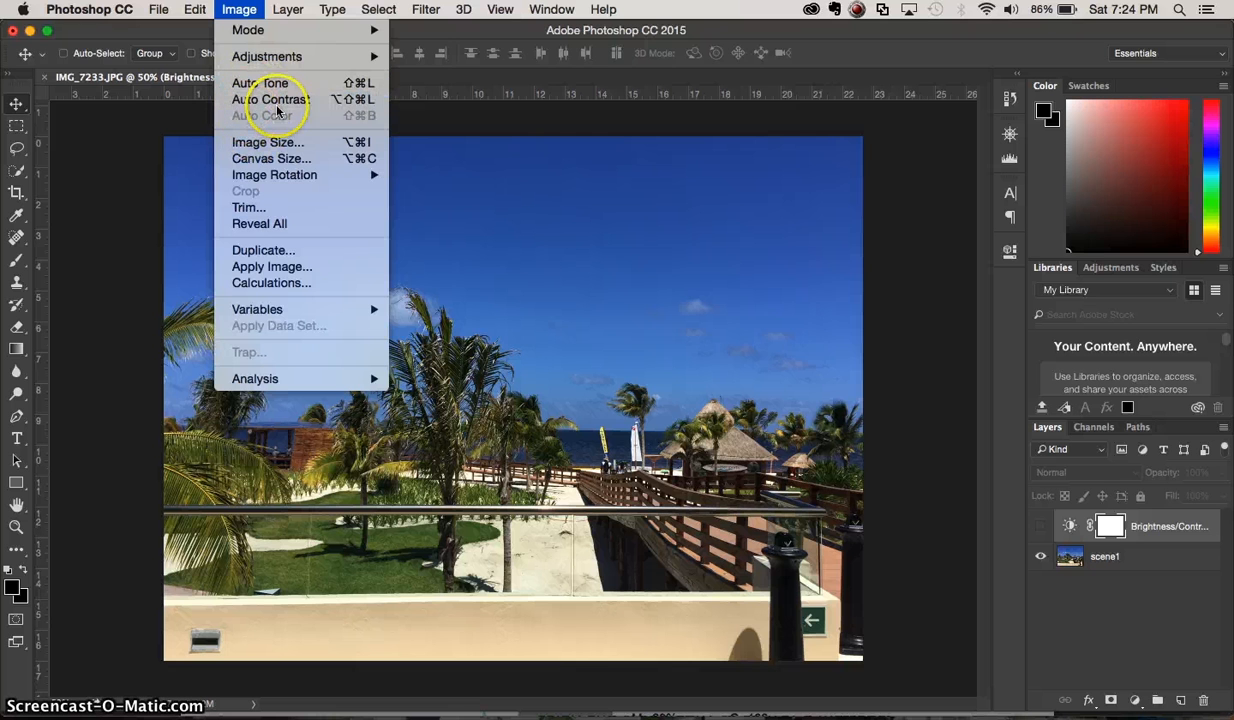
{"action": "left_click", "coordinate": [1106, 557]}
{"action": "double_click", "coordinate": [1106, 557]}
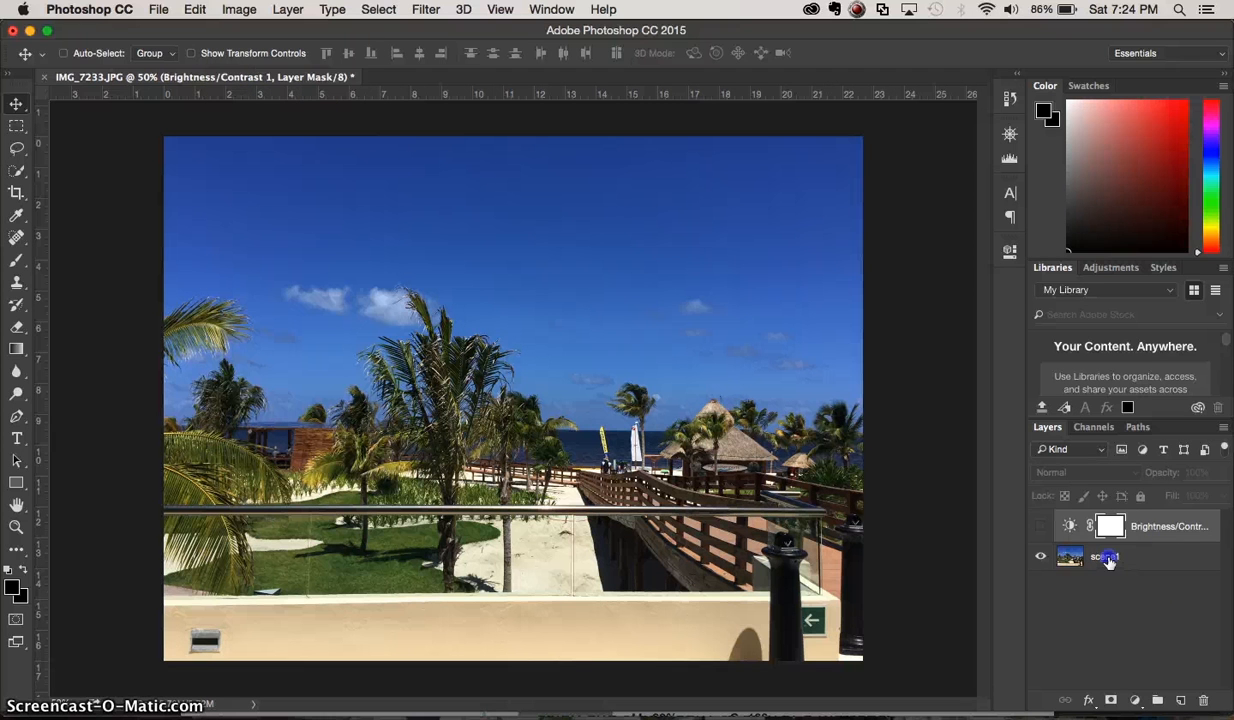
{"action": "key", "text": "Return"}
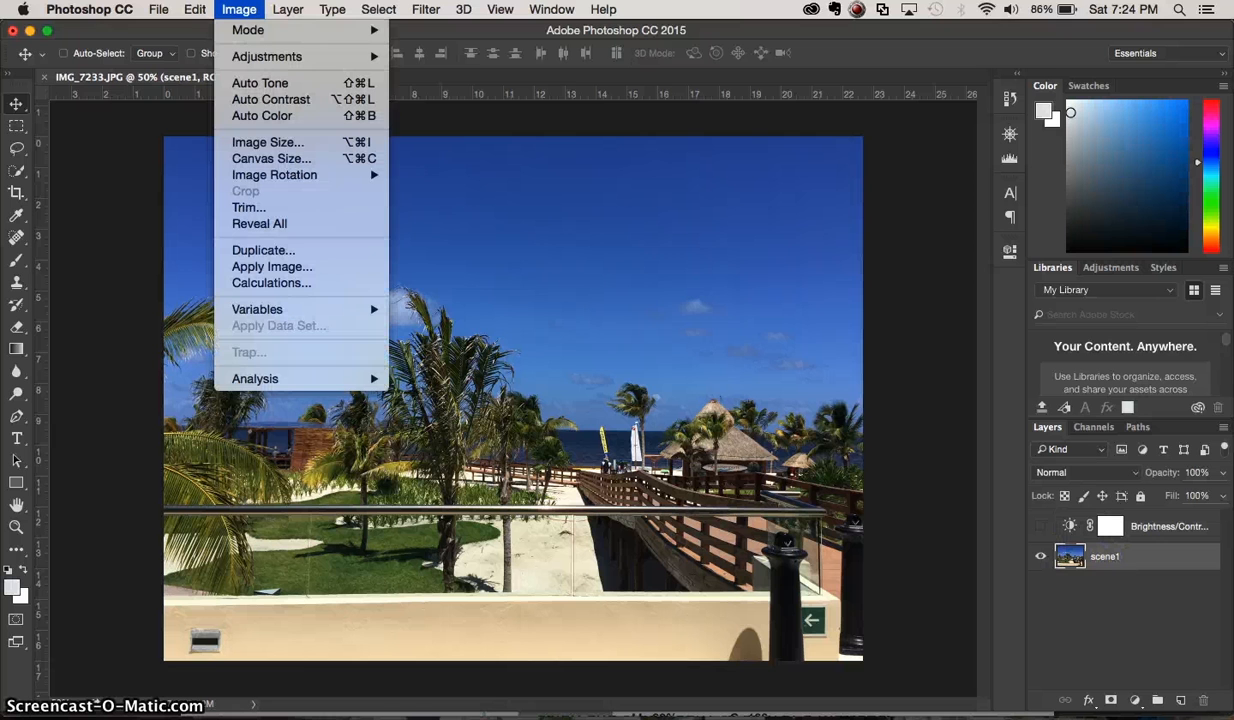
- Apply Auto Tone to the scene1 layer, and apply it a second time
{"action": "left_click", "coordinate": [240, 83]}
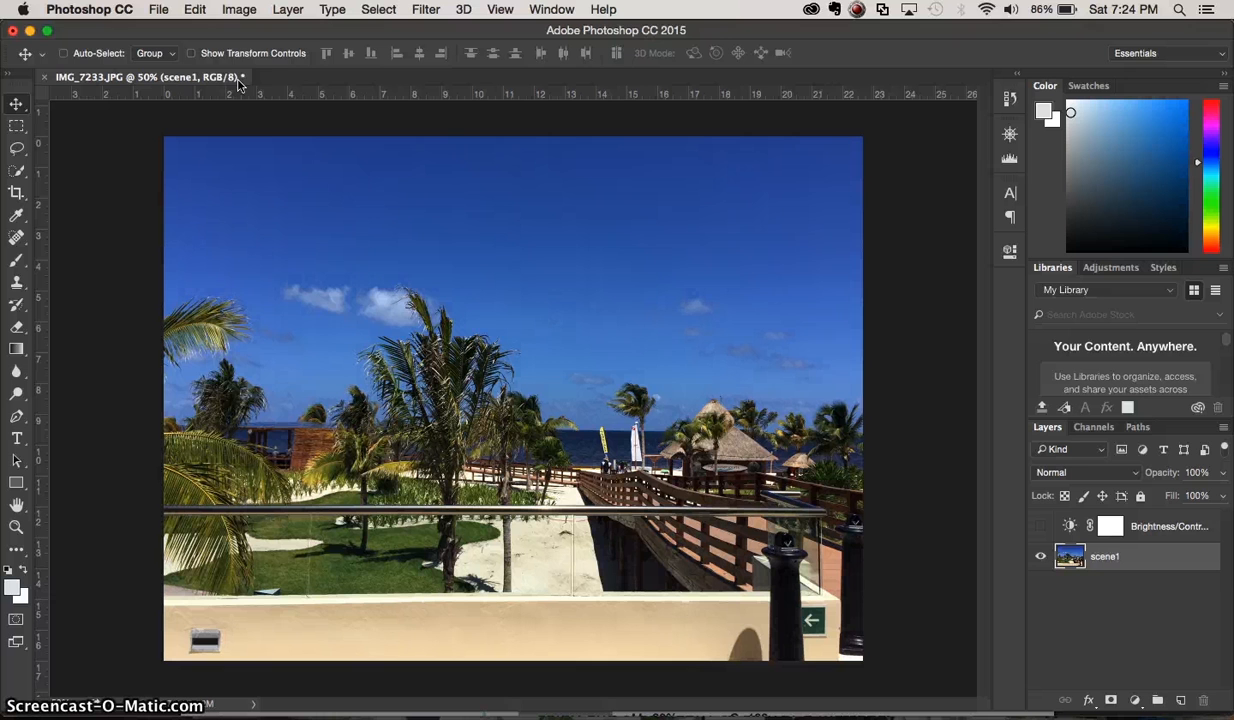
{"action": "left_click", "coordinate": [239, 9]}
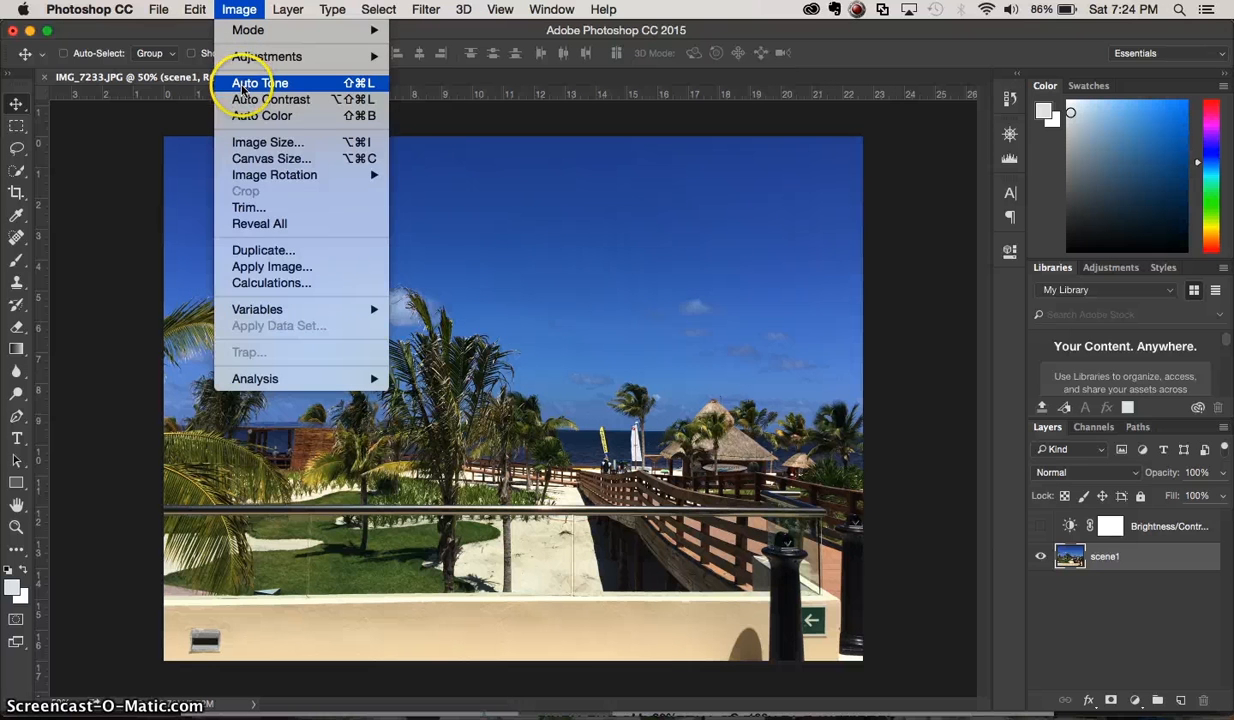
{"action": "left_click", "coordinate": [241, 87]}
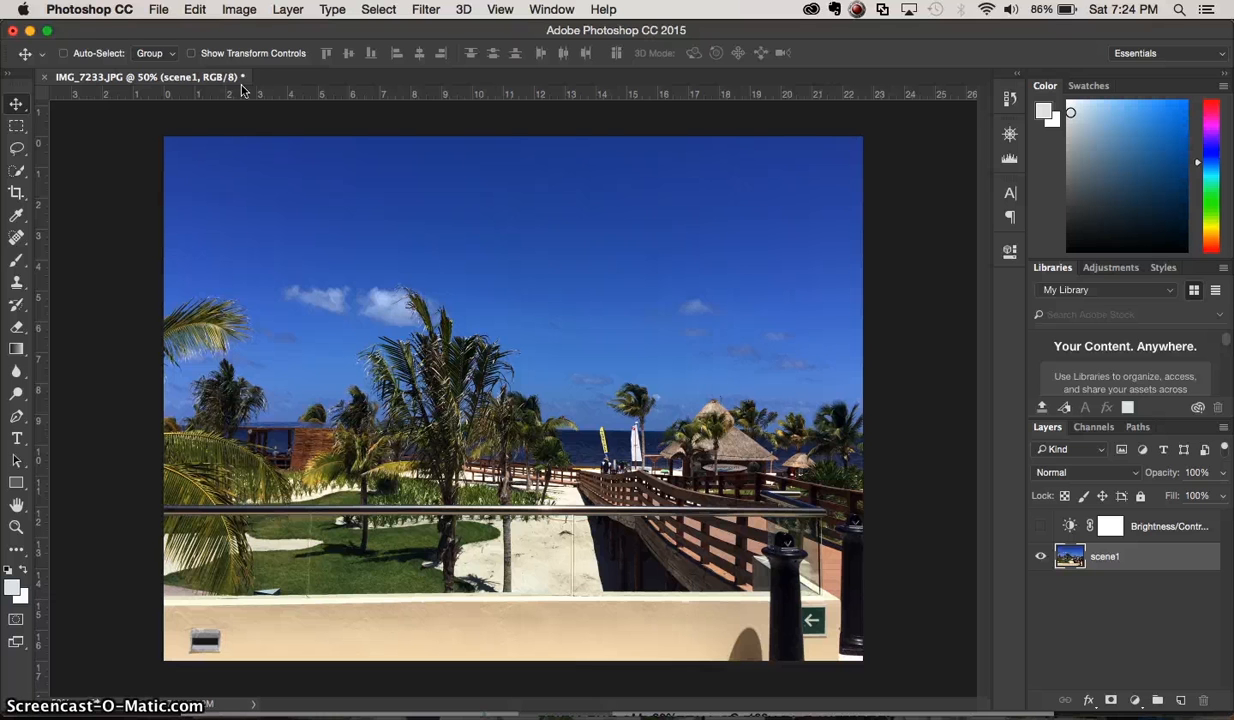
- Step backward through the history past the Auto Tone corrections until the Hue/Saturation layer and its mask are restored
{"action": "key", "text": "super+z"}
{"action": "key", "text": "super+z"}
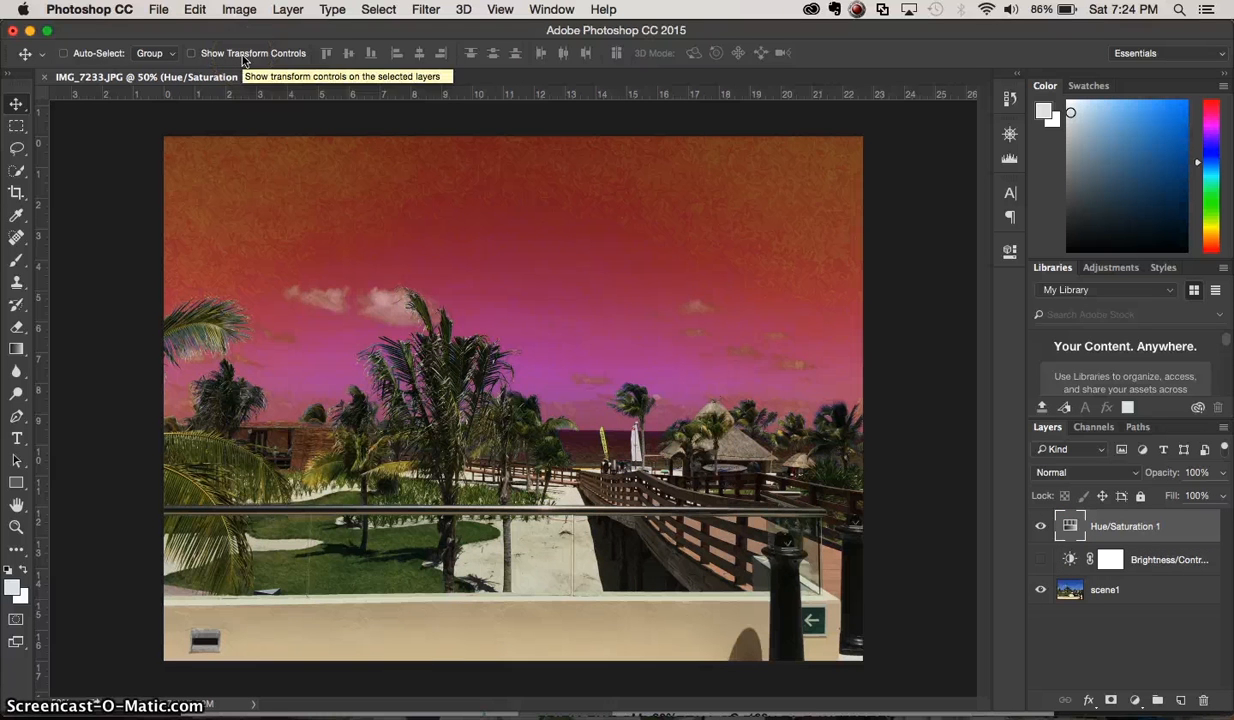
{"action": "key", "text": "z"}
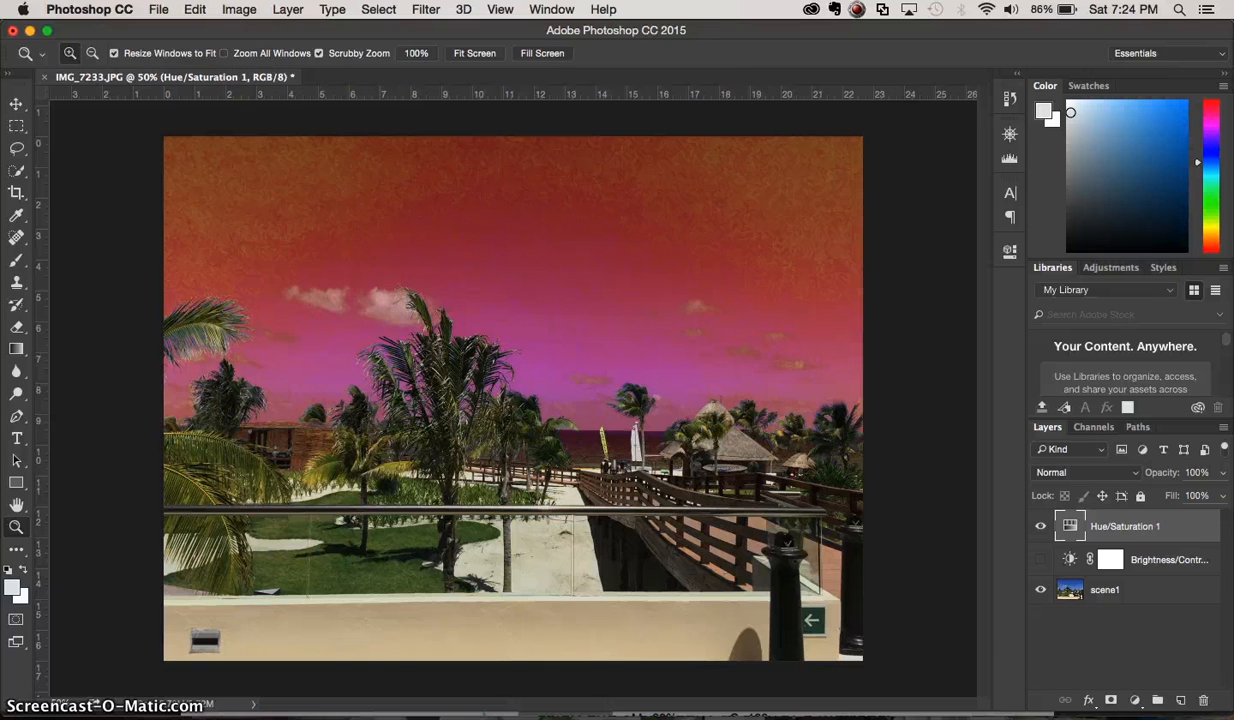
{"action": "left_click", "coordinate": [194, 9]}
{"action": "left_click", "coordinate": [198, 62]}
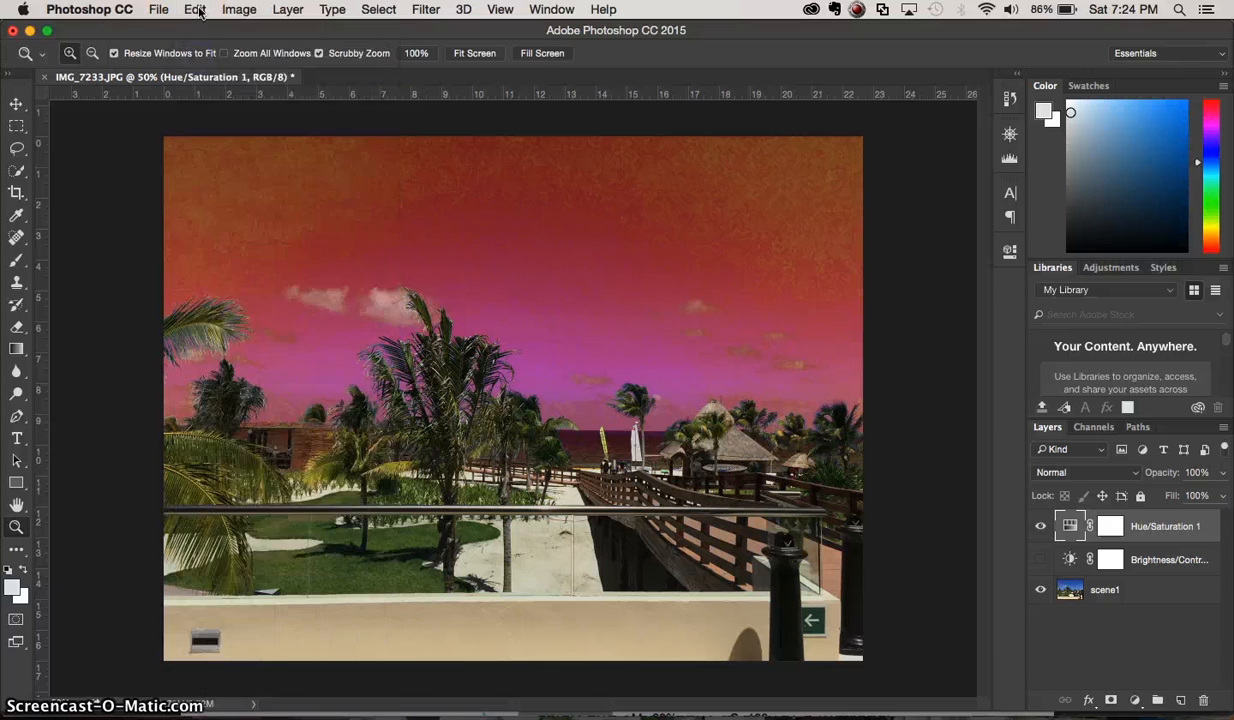
- Step forward through the history to redo the deletion of the Hue/Saturation layer and its mask
{"action": "left_click", "coordinate": [194, 9]}
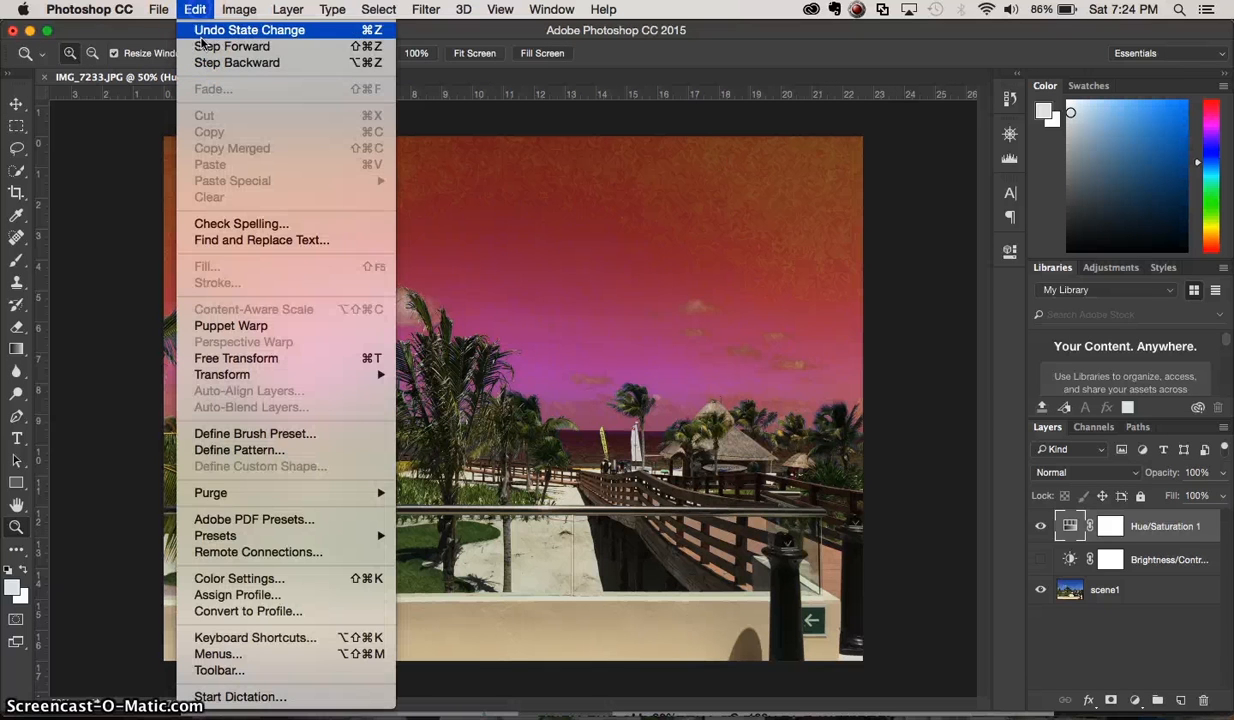
{"action": "left_click", "coordinate": [345, 50]}
{"action": "left_click", "coordinate": [195, 9]}
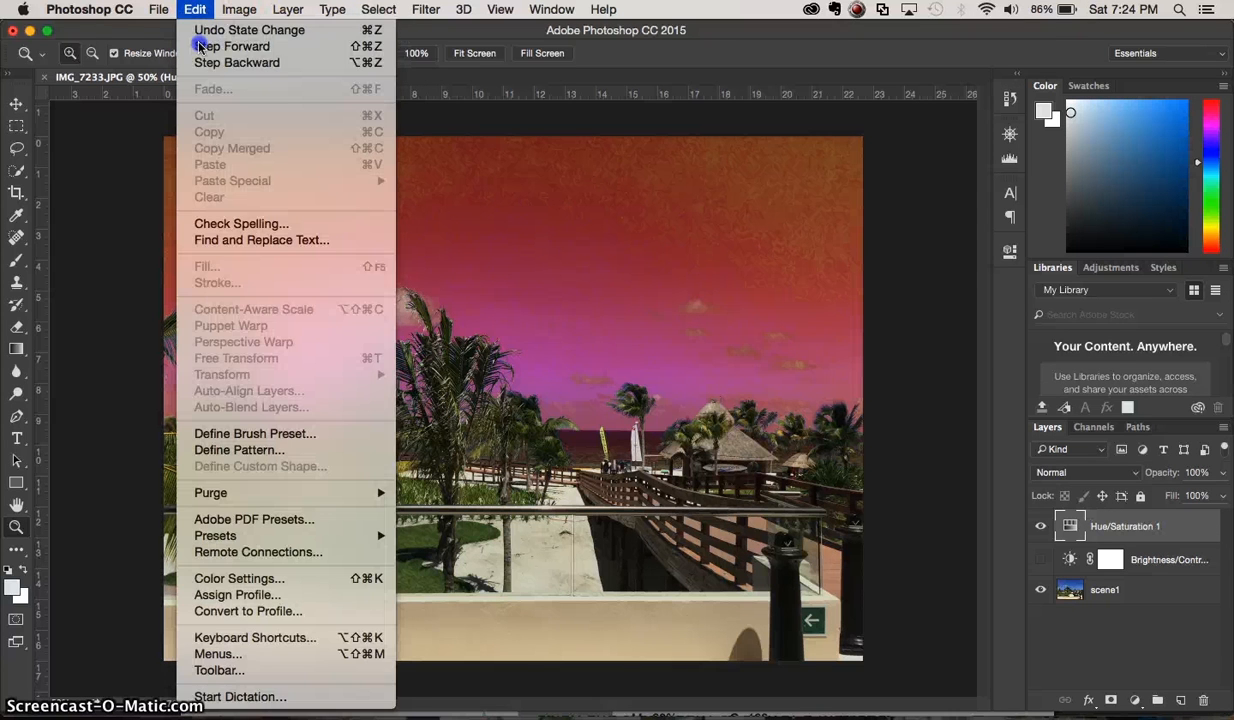
{"action": "left_click", "coordinate": [200, 30]}
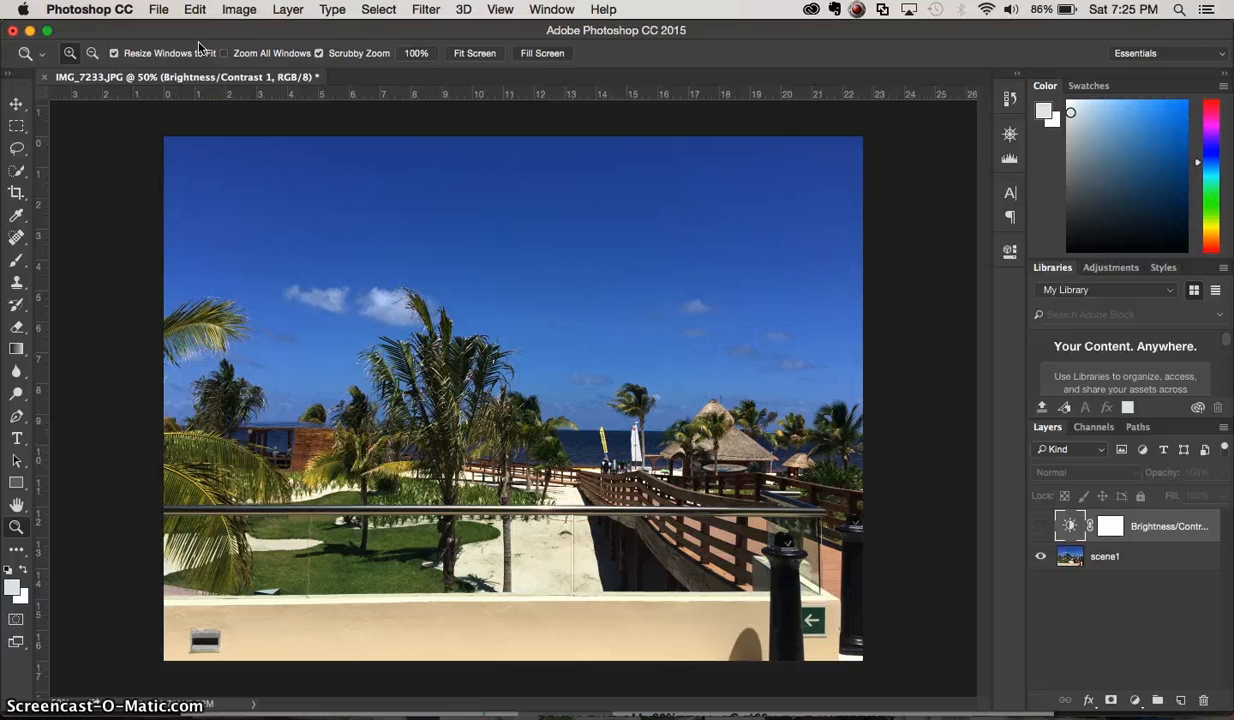
- Select the scene1 layer and apply Auto Contrast to it
{"action": "left_click", "coordinate": [240, 10]}
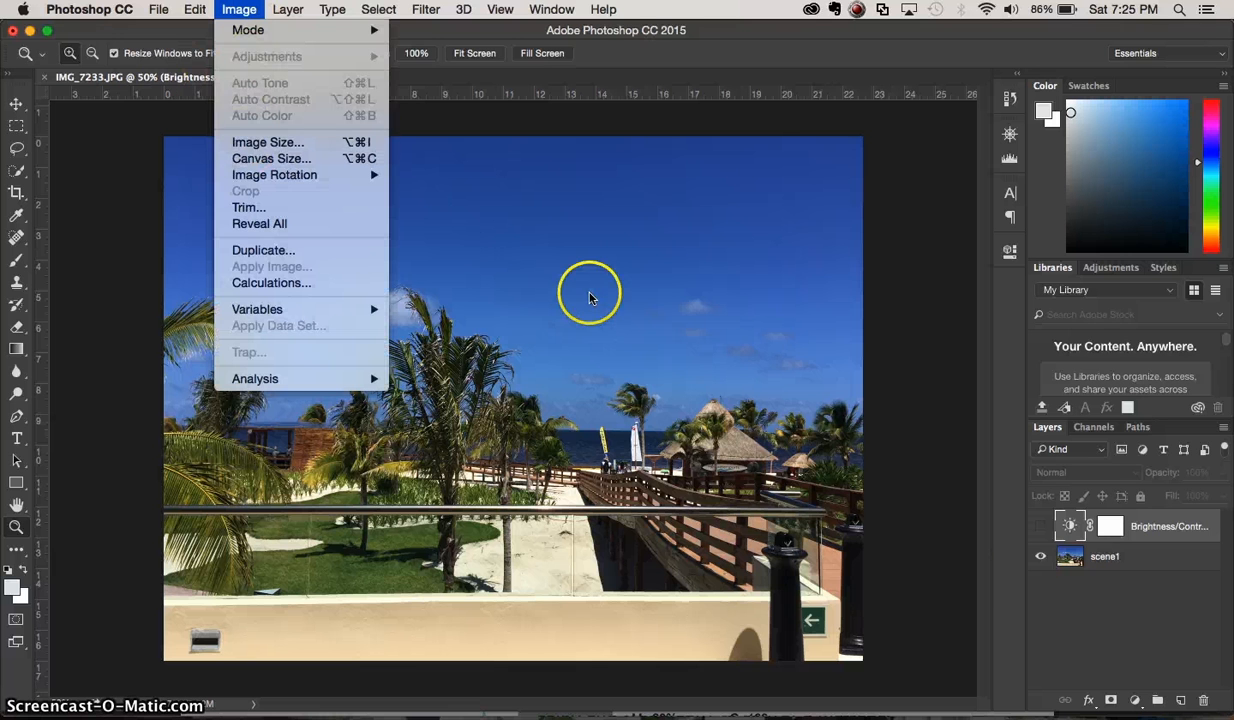
{"action": "left_click", "coordinate": [1110, 556]}
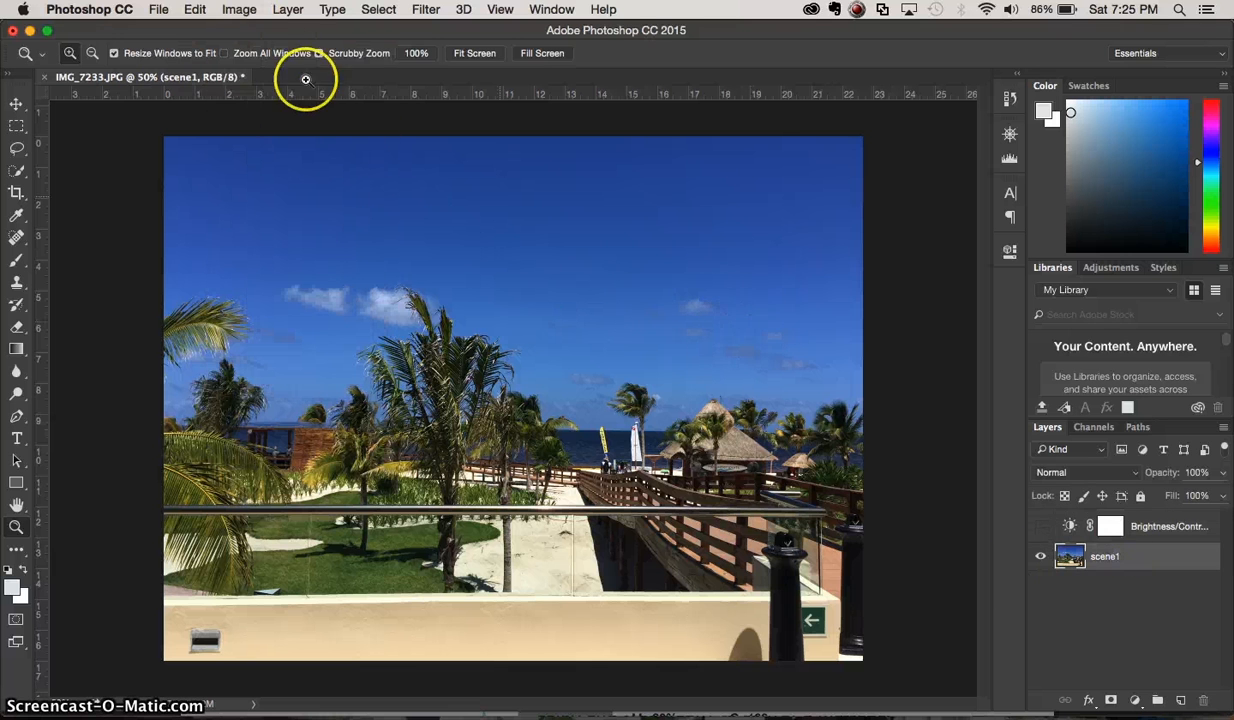
{"action": "left_click", "coordinate": [240, 10]}
{"action": "left_click", "coordinate": [234, 100]}
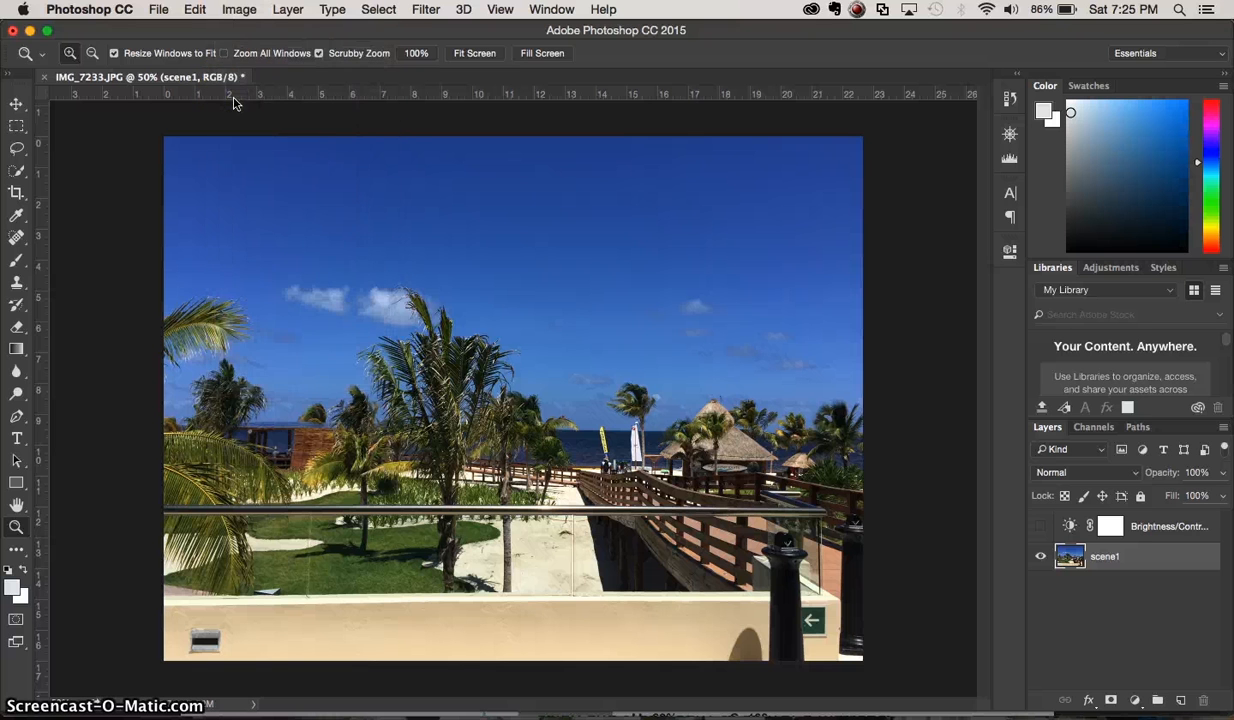
{"action": "left_click", "coordinate": [240, 10]}
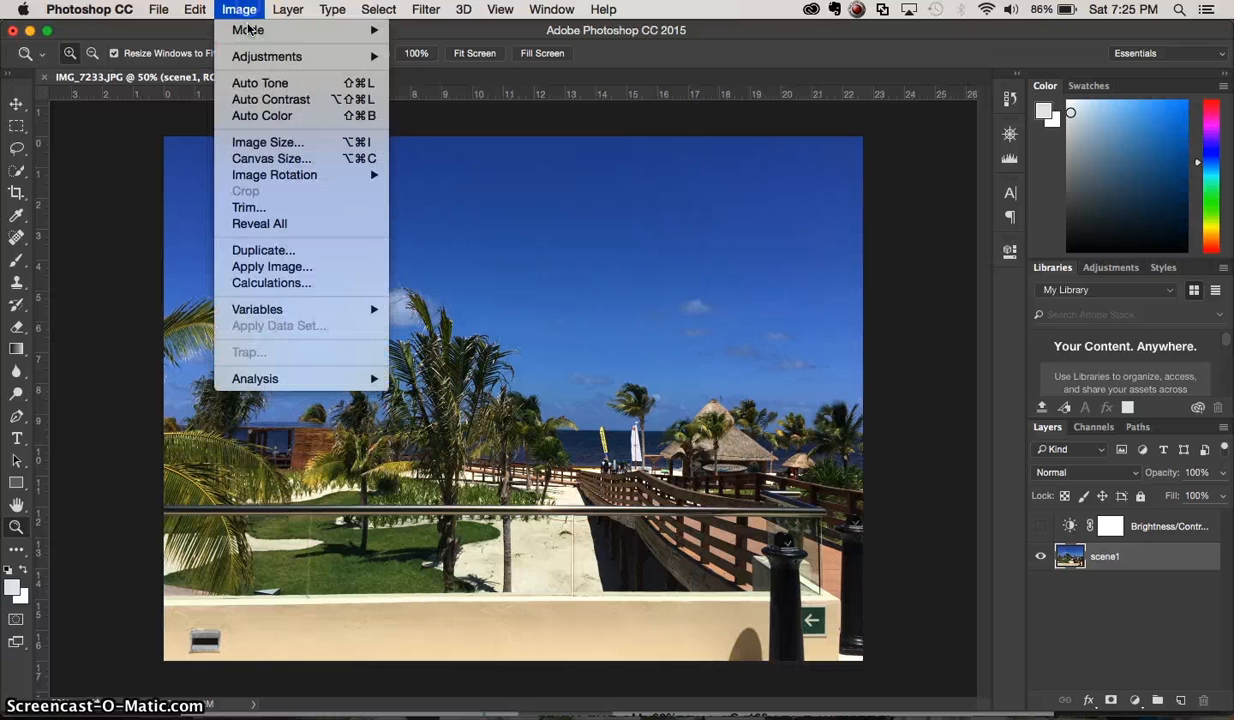
- Try Auto Color on the scene1 layer, and undo the correction
{"action": "left_click", "coordinate": [246, 116]}
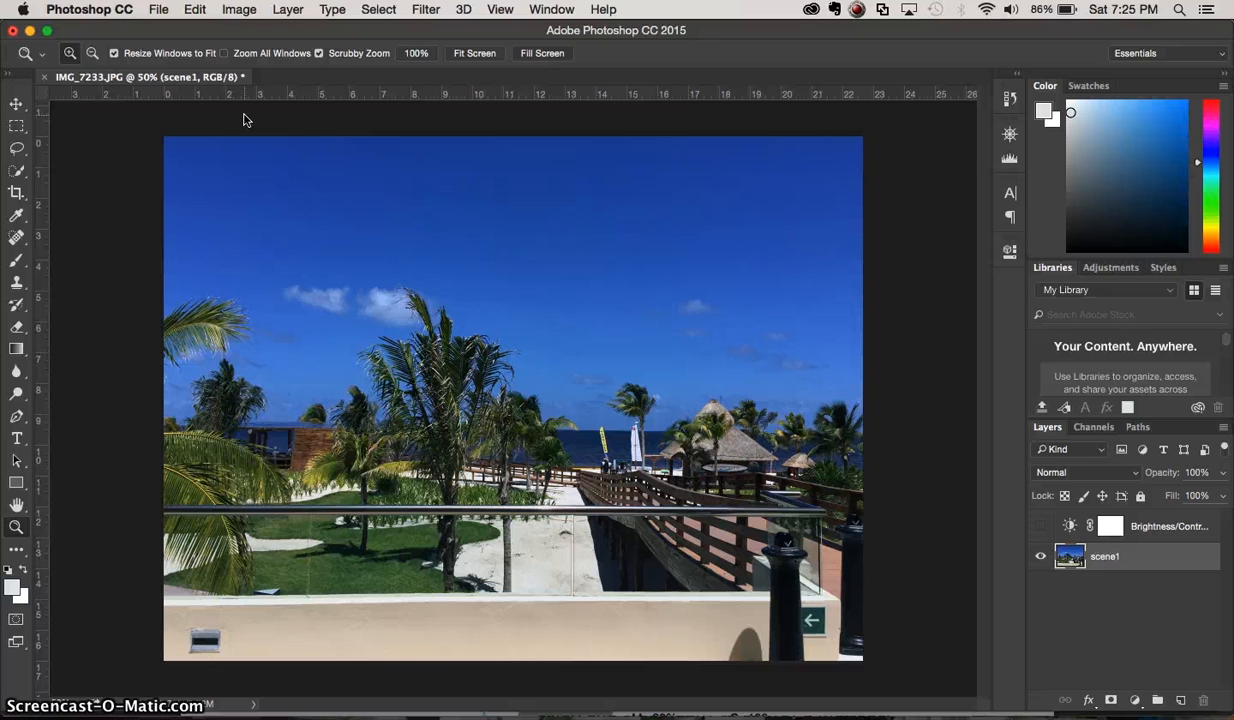
{"action": "key", "text": "super+z"}
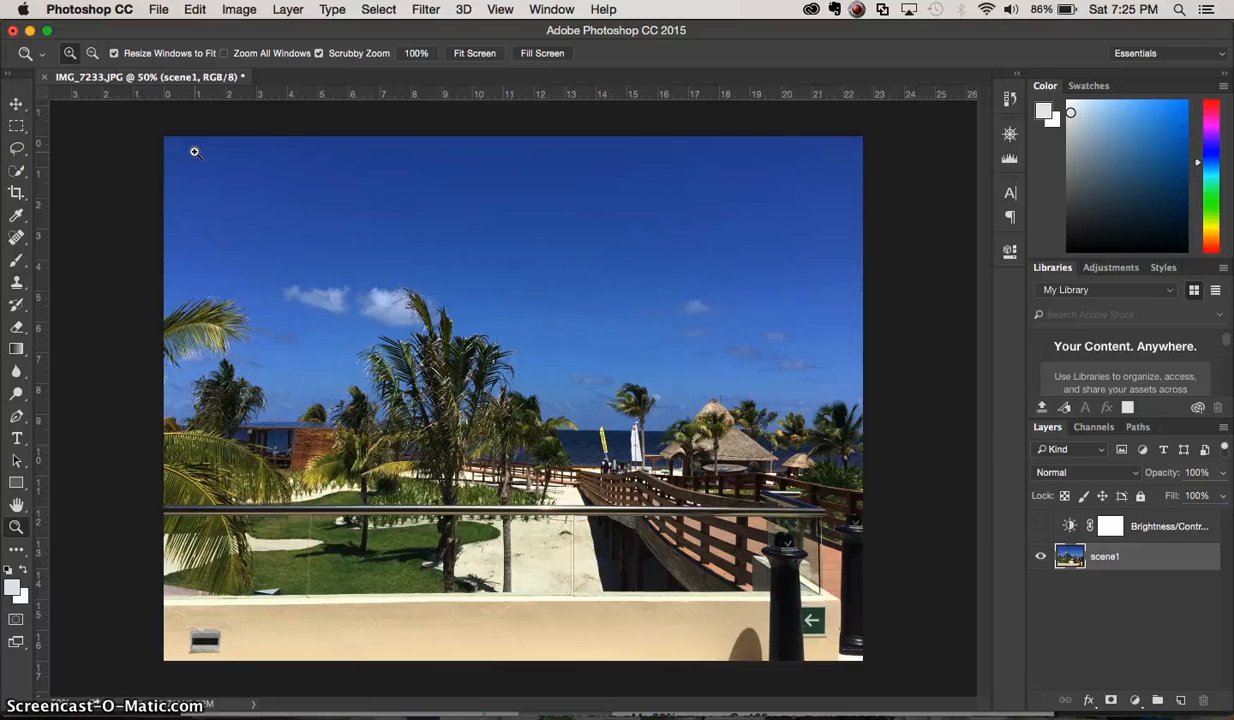
- Crop the photo to the 4:5 (8:10) ratio, trimming a narrow strip from its left and right sides
{"action": "left_click", "coordinate": [16, 196]}
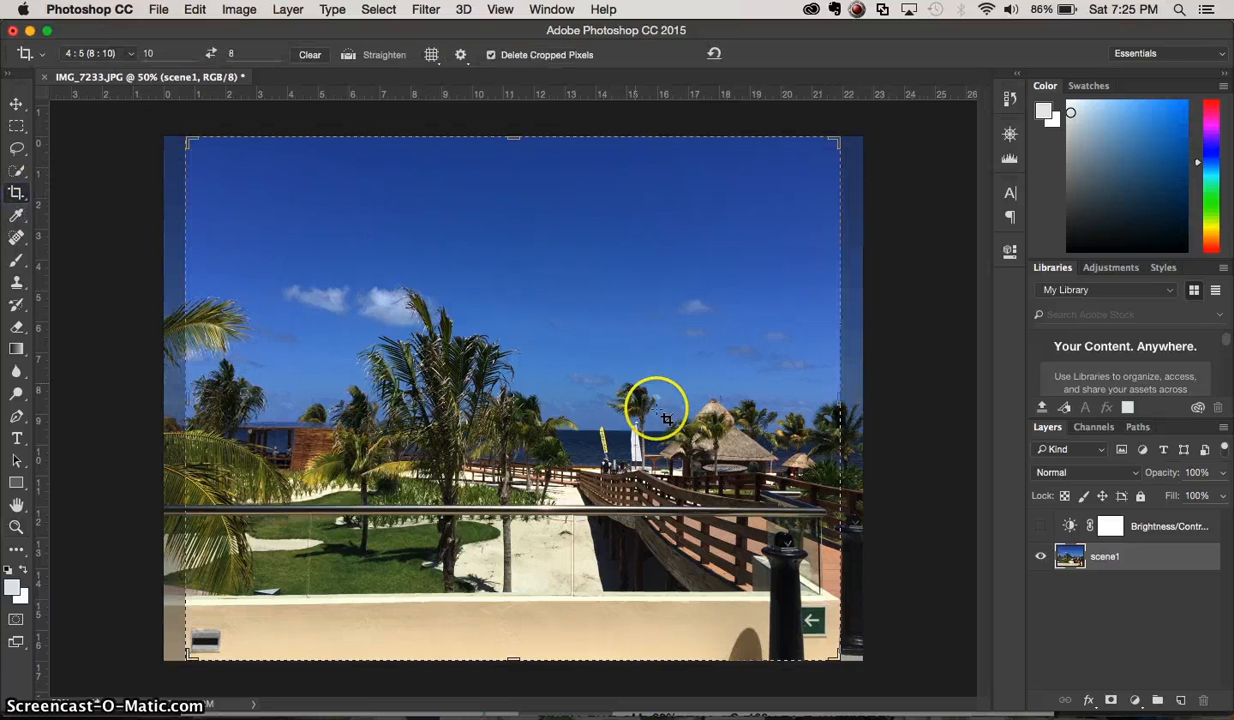
{"action": "mouse_move", "coordinate": [854, 405]}
{"action": "left_mouse_down"}
{"action": "mouse_move", "coordinate": [825, 394]}
{"action": "mouse_move", "coordinate": [856, 410]}
{"action": "left_mouse_up"}
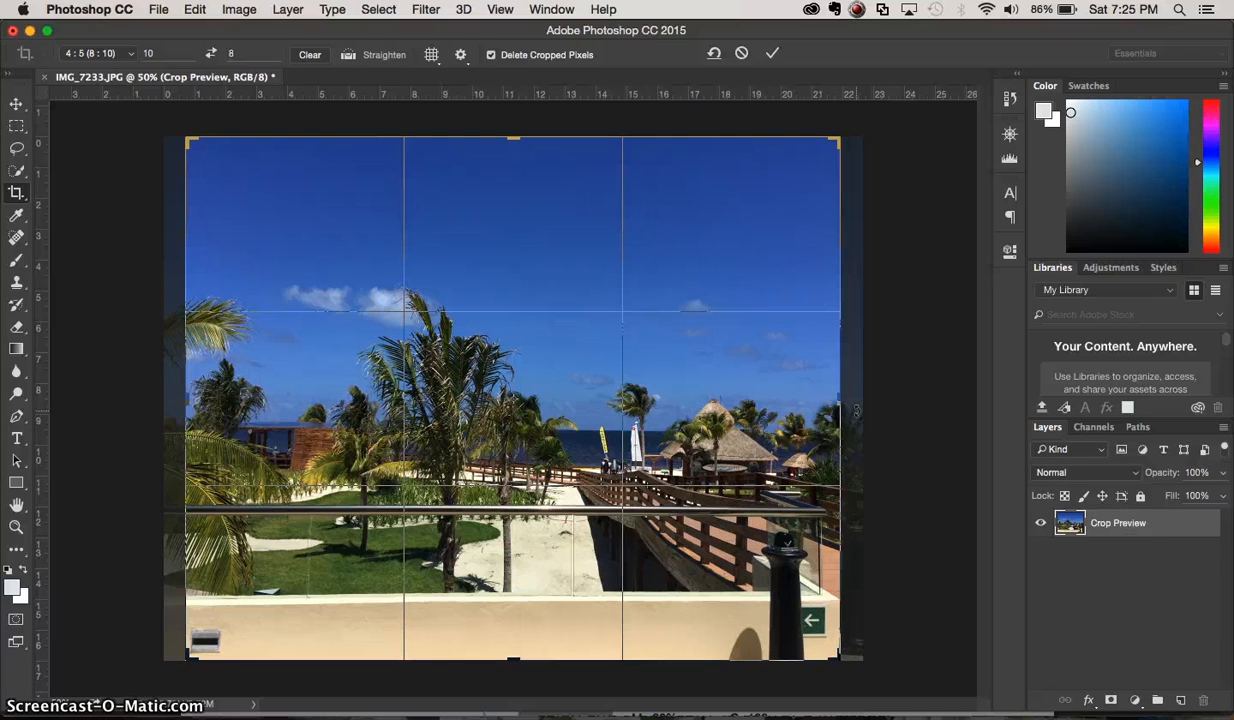
{"action": "key", "text": "Return"}
{"action": "key", "text": "ctrl+Left"}
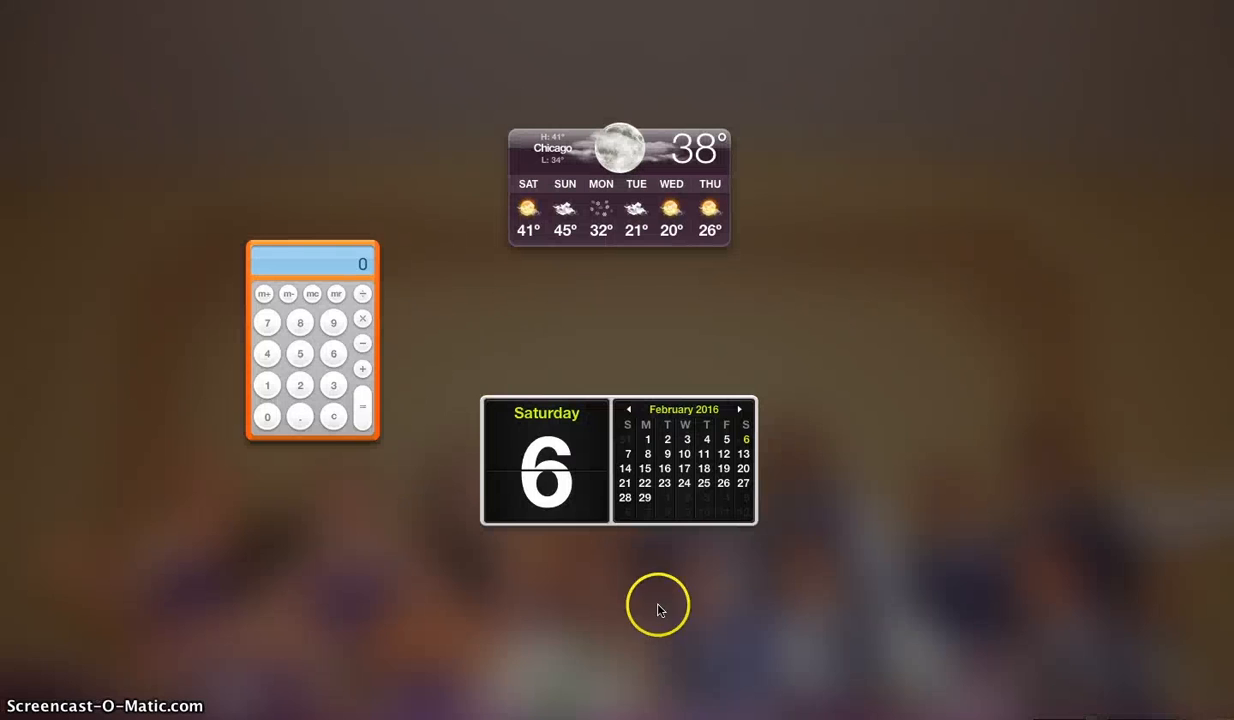
{"action": "key", "text": "ctrl+Right"}
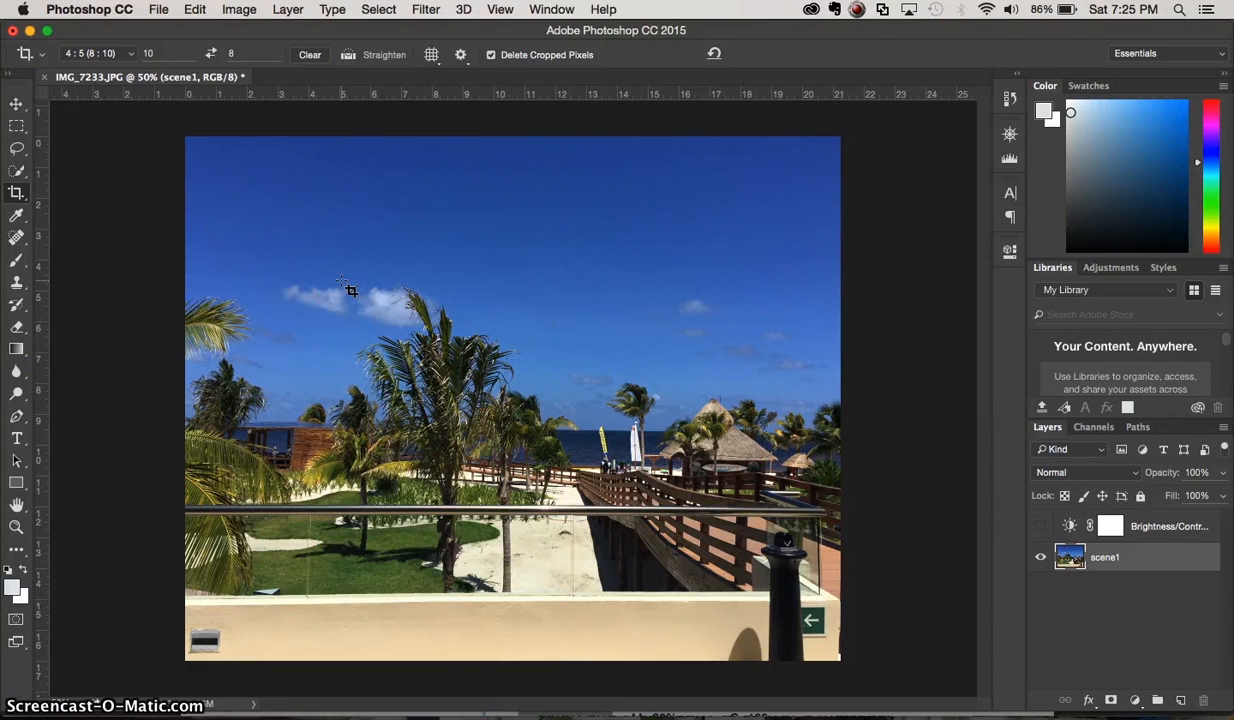
{"action": "left_click", "coordinate": [17, 399]}
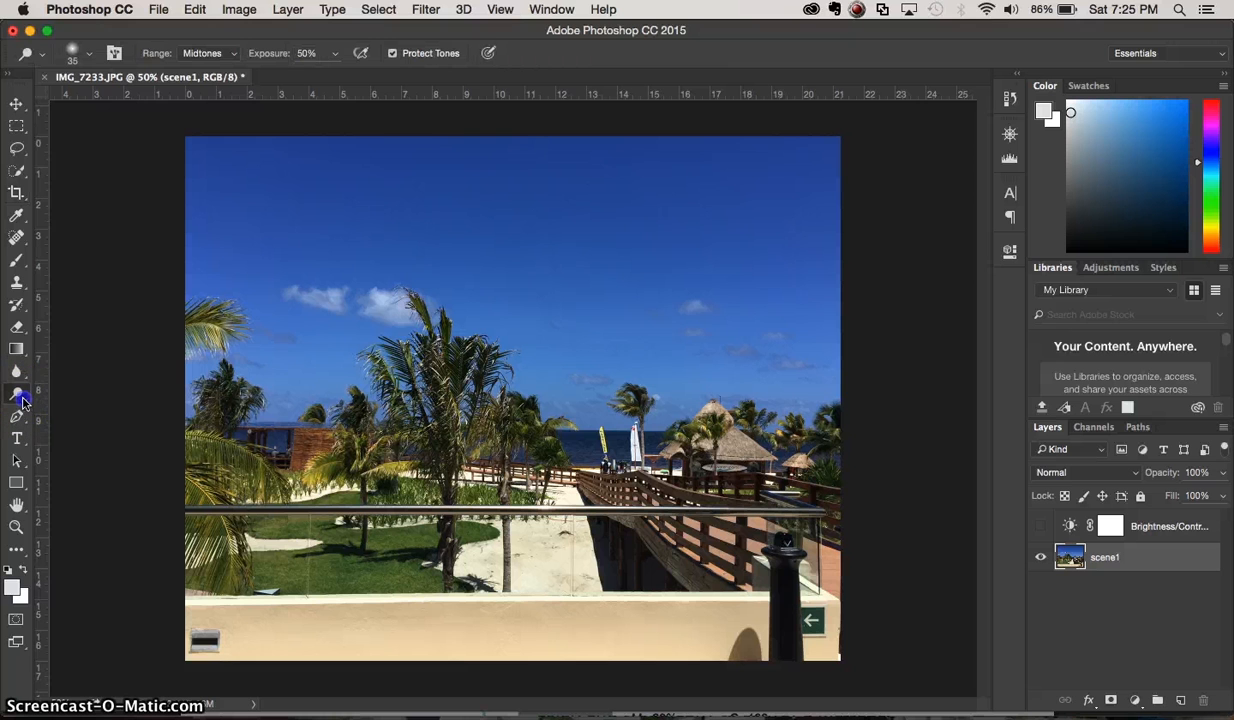
{"action": "left_click", "coordinate": [23, 400]}
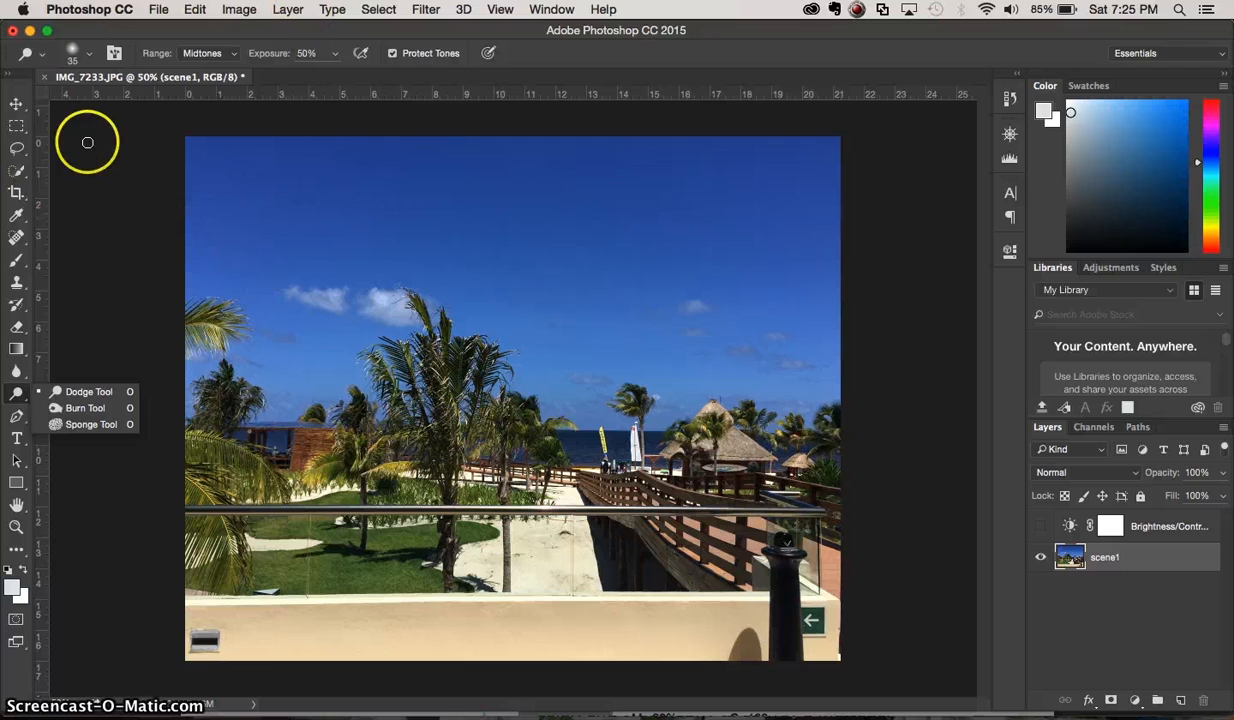
{"action": "left_click", "coordinate": [15, 104]}
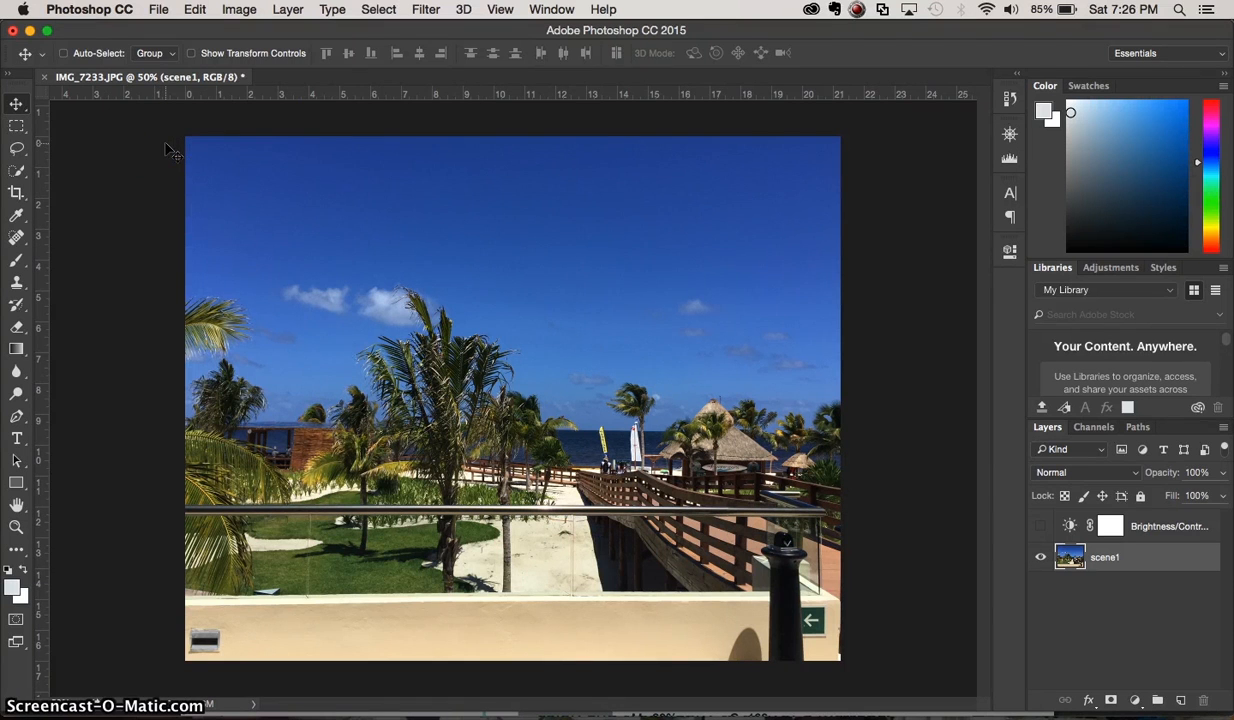
- Select the sky above the palms and horizon with the Quick Selection tool, using a brush size of 35
{"action": "left_click", "coordinate": [16, 172]}
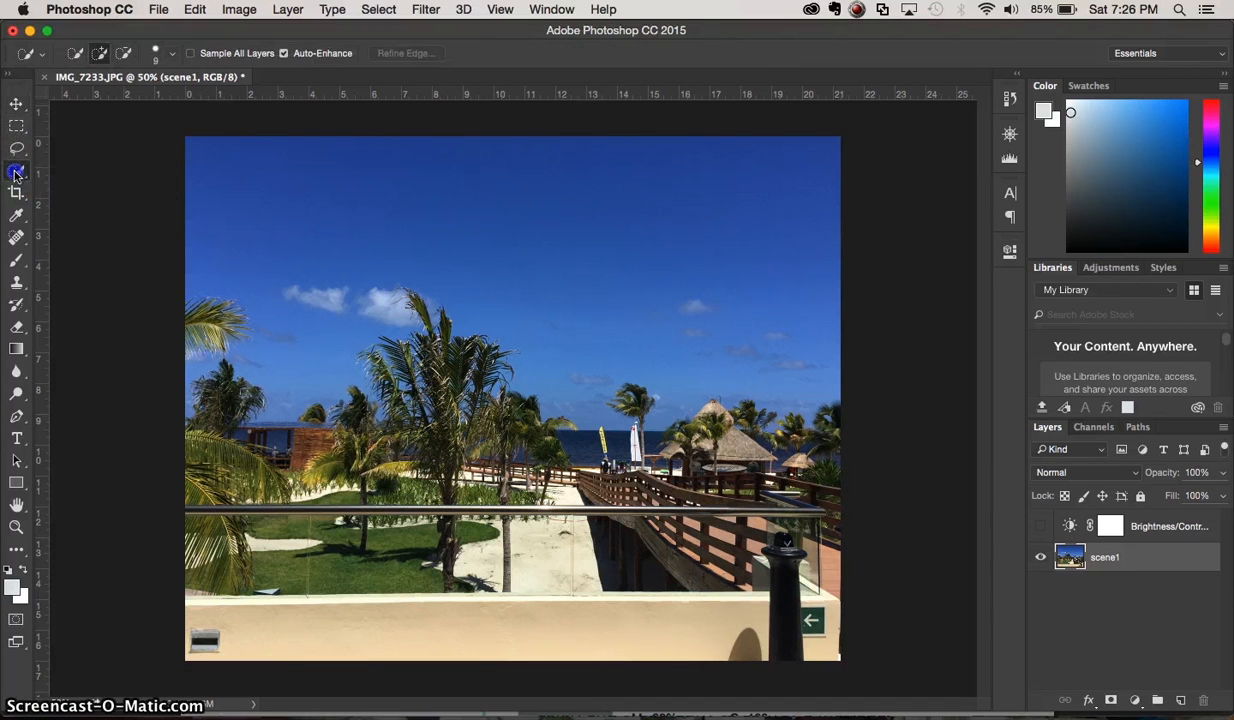
{"action": "left_click", "coordinate": [16, 172]}
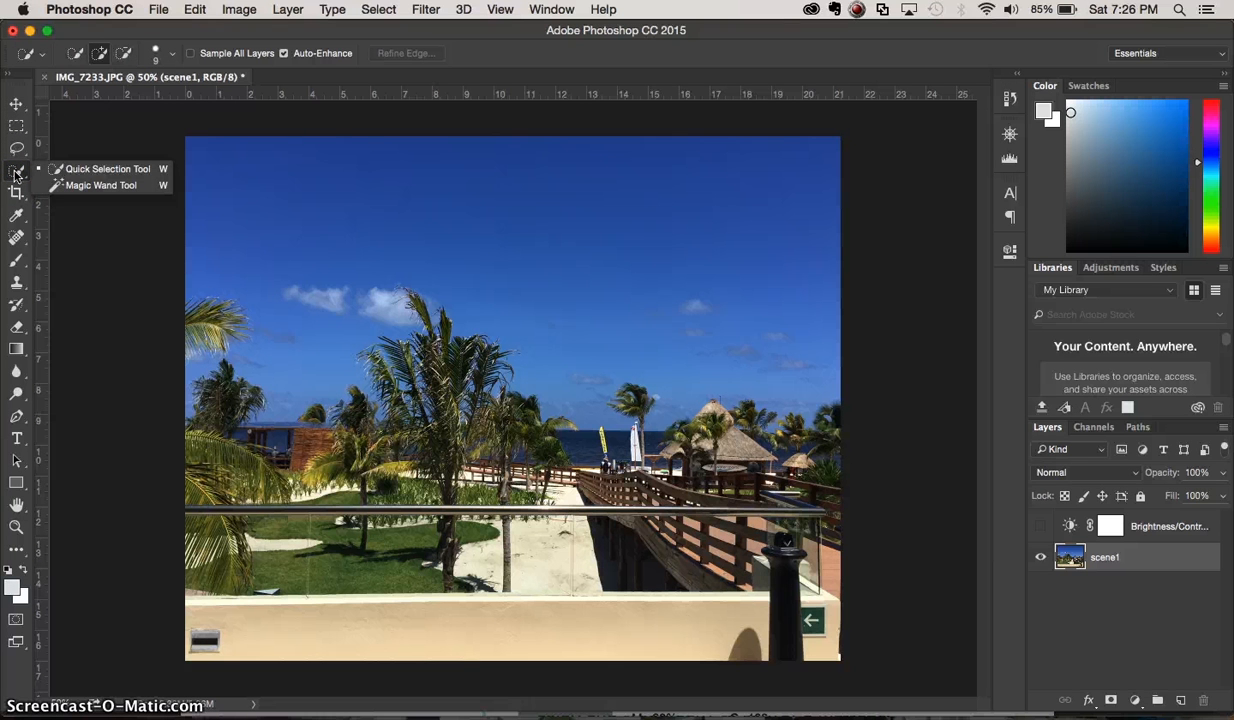
{"action": "left_click", "coordinate": [74, 172]}
{"action": "left_click", "coordinate": [74, 172]}
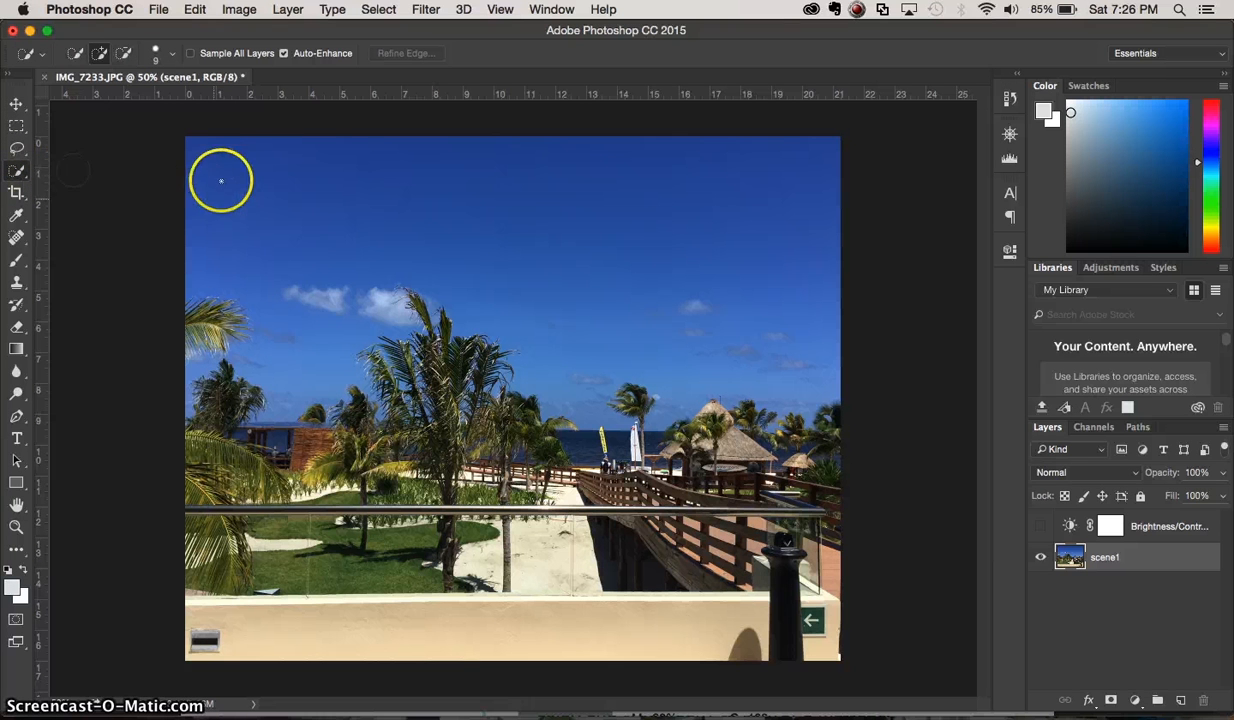
{"action": "key", "text": "bracketright"}
{"action": "key", "text": "bracketright"}
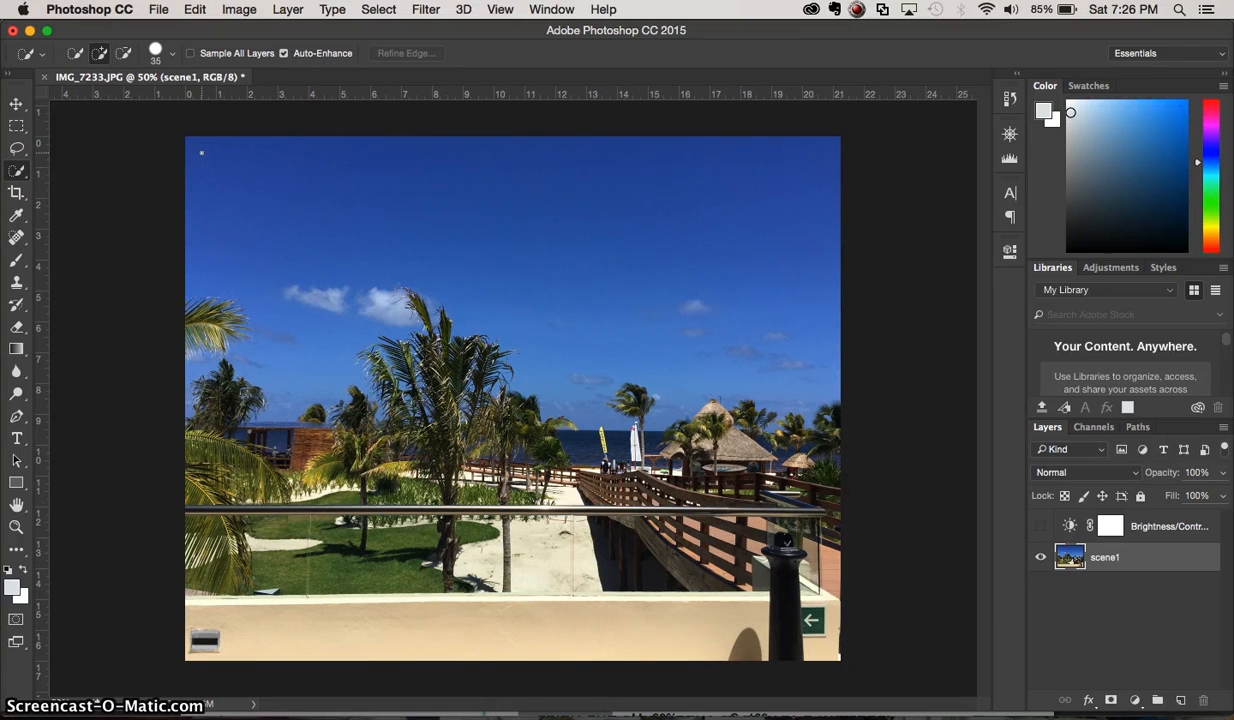
{"action": "mouse_move", "coordinate": [198, 162]}
{"action": "left_mouse_down"}
{"action": "mouse_move", "coordinate": [278, 189]}
{"action": "mouse_move", "coordinate": [405, 180]}
{"action": "mouse_move", "coordinate": [621, 202]}
{"action": "left_mouse_up"}
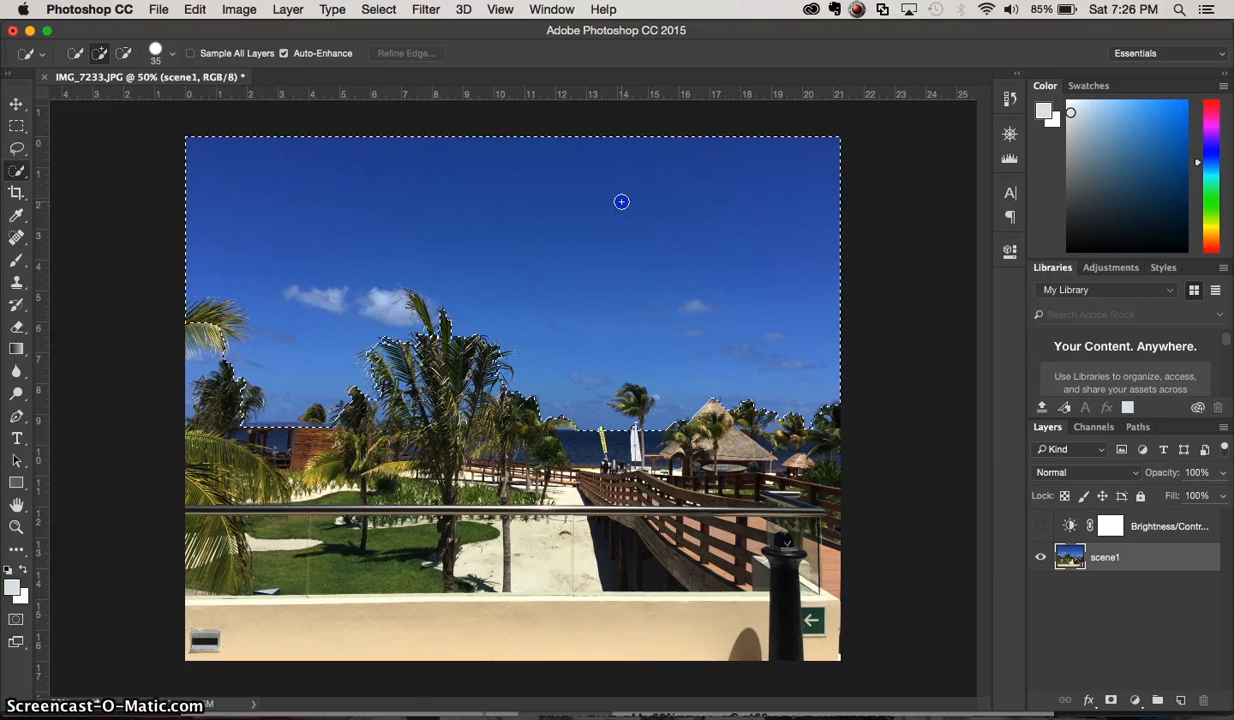
{"action": "left_click", "coordinate": [483, 252]}
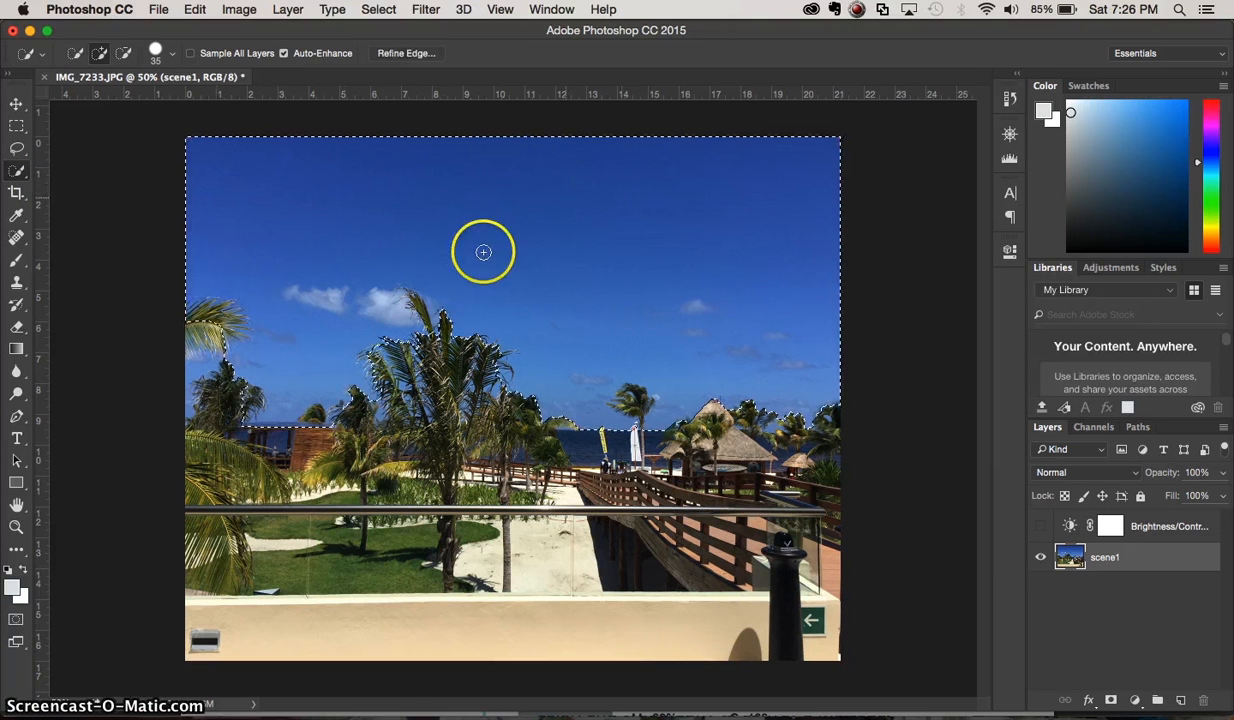
{"action": "mouse_move", "coordinate": [483, 252]}
{"action": "left_mouse_down"}
{"action": "mouse_move", "coordinate": [376, 320]}
{"action": "mouse_move", "coordinate": [442, 331]}
{"action": "mouse_move", "coordinate": [418, 297]}
{"action": "mouse_move", "coordinate": [420, 268]}
{"action": "mouse_move", "coordinate": [447, 351]}
{"action": "mouse_move", "coordinate": [404, 327]}
{"action": "mouse_move", "coordinate": [160, 297]}
{"action": "mouse_move", "coordinate": [228, 311]}
{"action": "mouse_move", "coordinate": [183, 325]}
{"action": "left_mouse_up"}
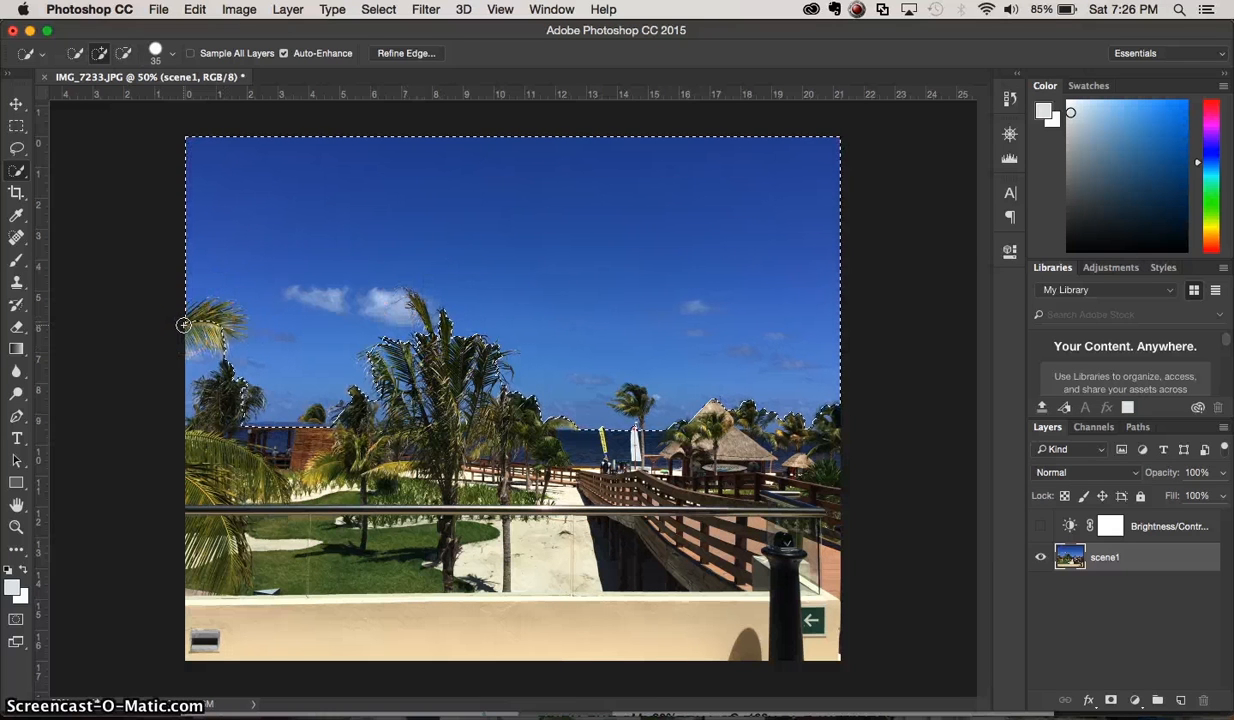
- Add an Exposure adjustment layer limited to the selected sky with exposure set to -3.87, and hide that layer
{"action": "left_click", "coordinate": [288, 9]}
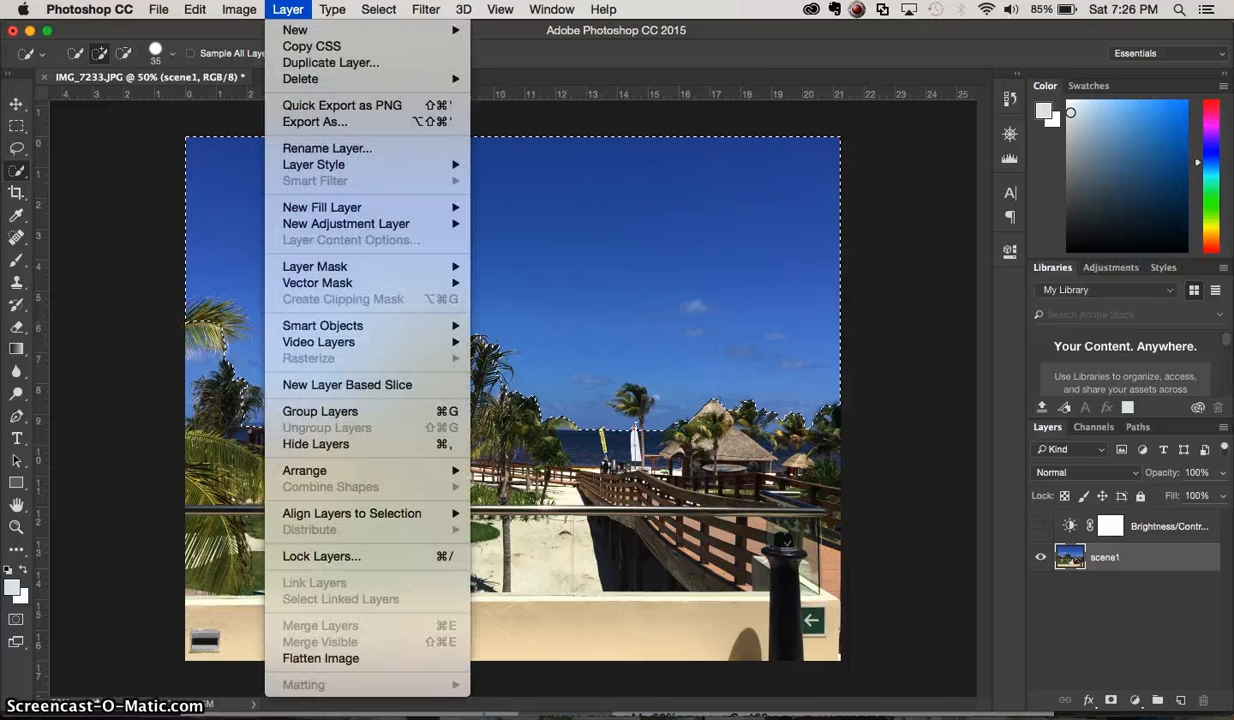
{"action": "mouse_move", "coordinate": [330, 224]}
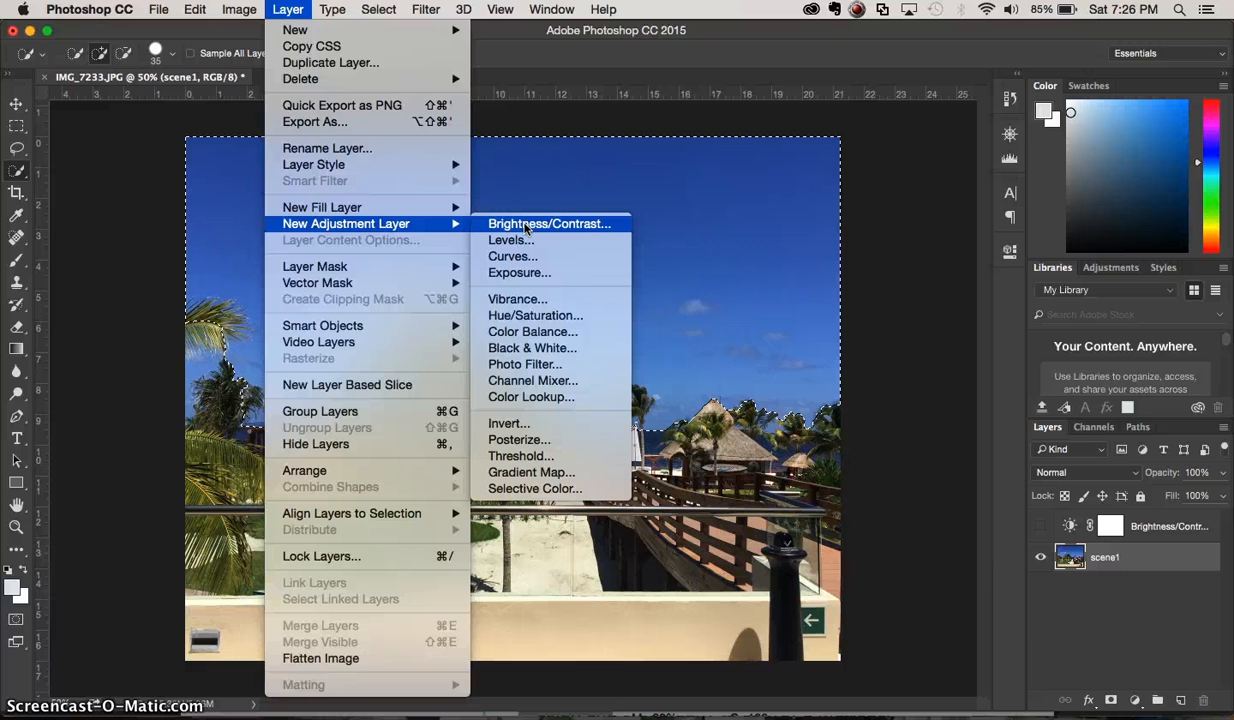
{"action": "left_click", "coordinate": [524, 229]}
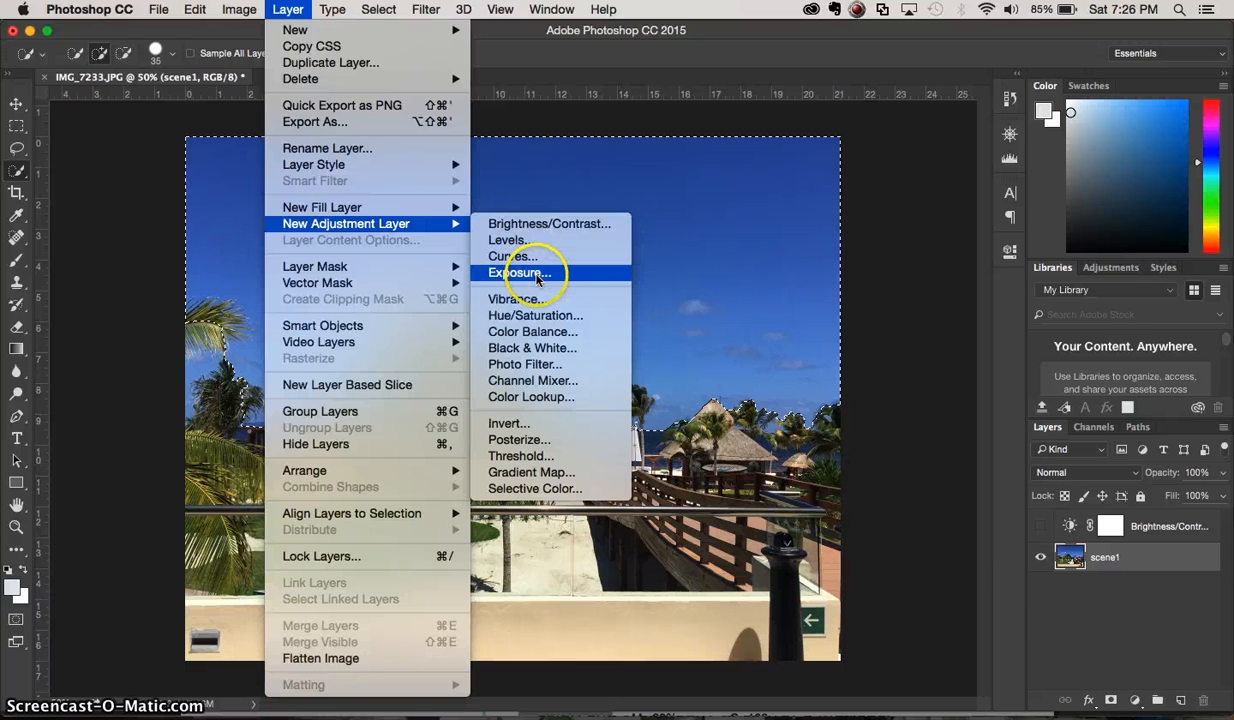
{"action": "left_click", "coordinate": [540, 273]}
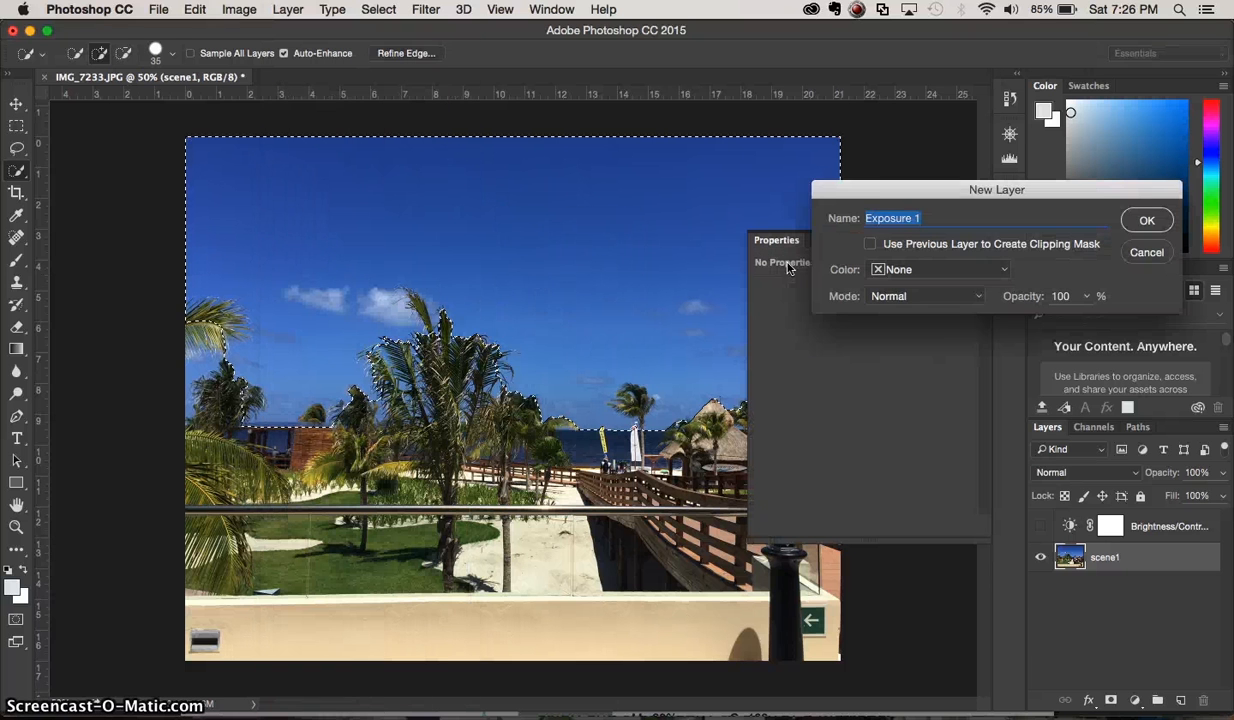
{"action": "left_click", "coordinate": [1145, 220]}
{"action": "left_click_drag", "start_coordinate": [862, 337], "coordinate": [805, 337]}
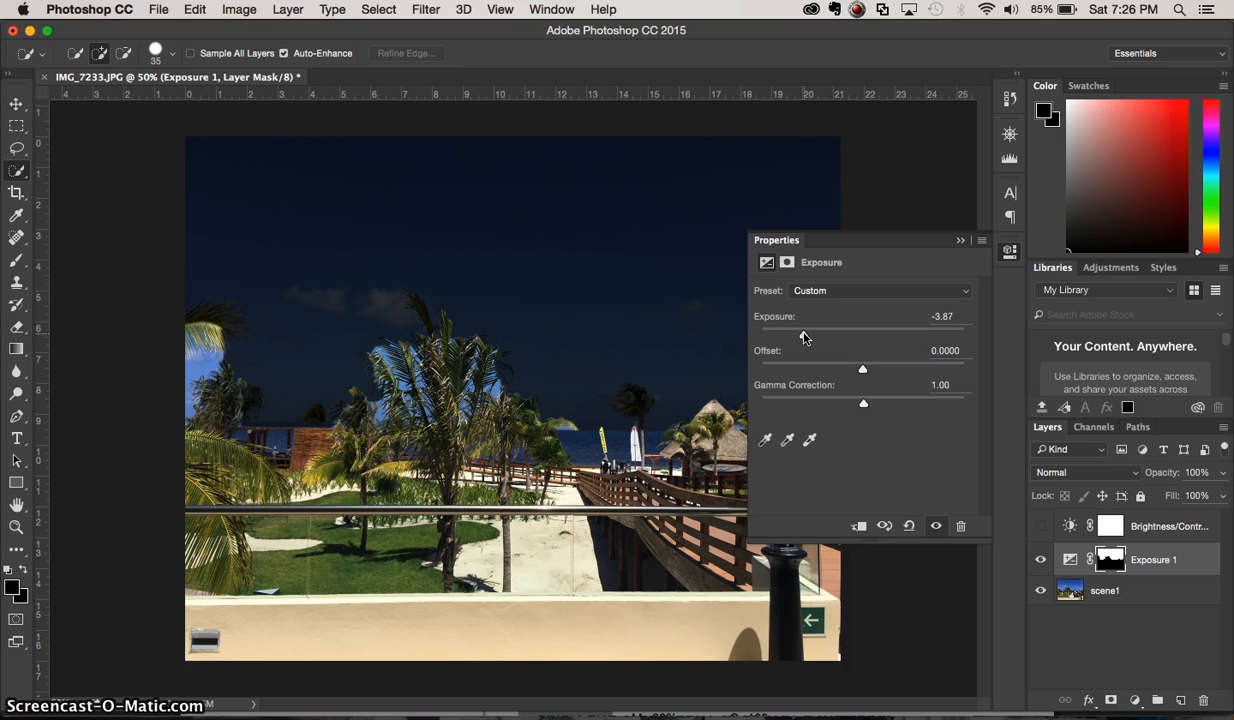
{"action": "left_click", "coordinate": [962, 242]}
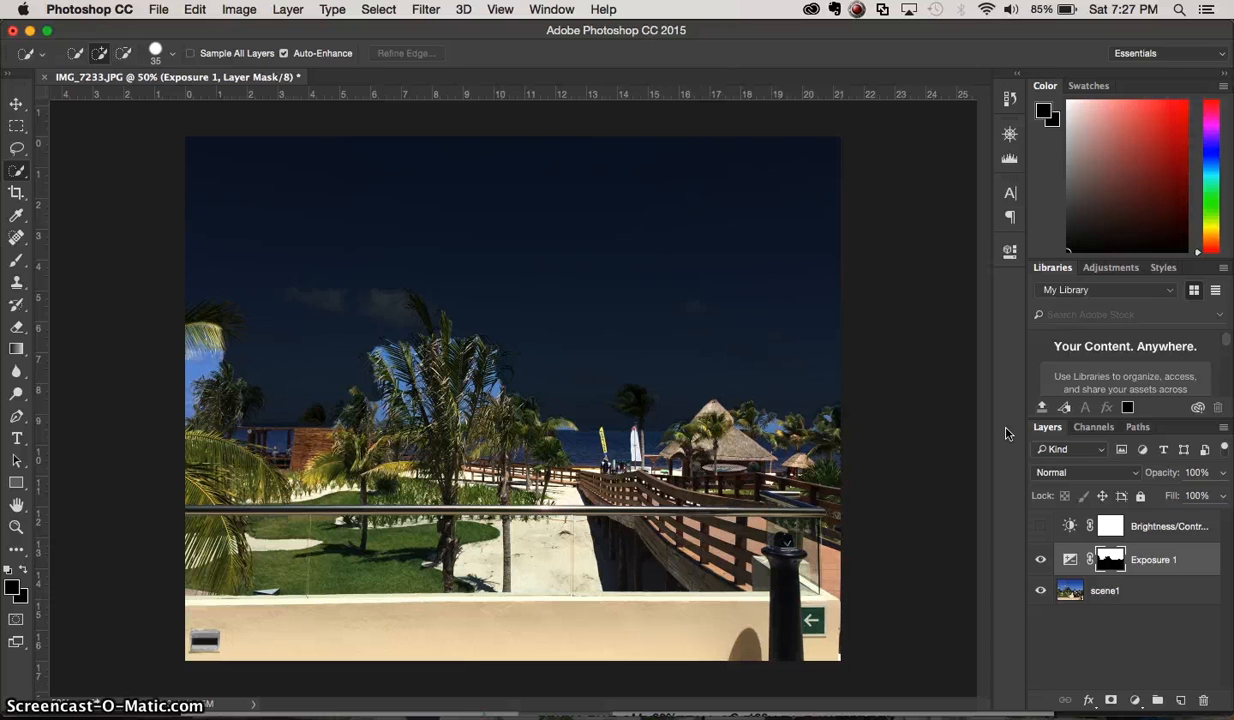
{"action": "left_click", "coordinate": [1040, 570]}
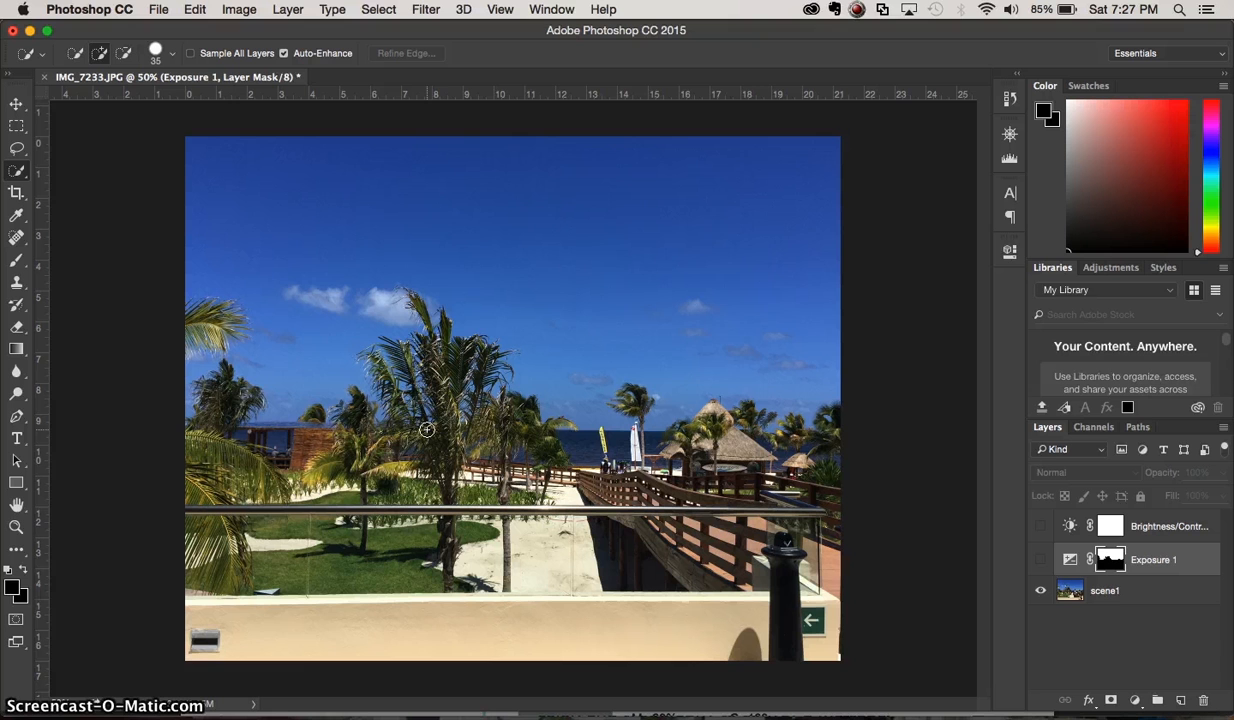
{"action": "left_click", "coordinate": [287, 9]}
{"action": "mouse_move", "coordinate": [355, 228]}
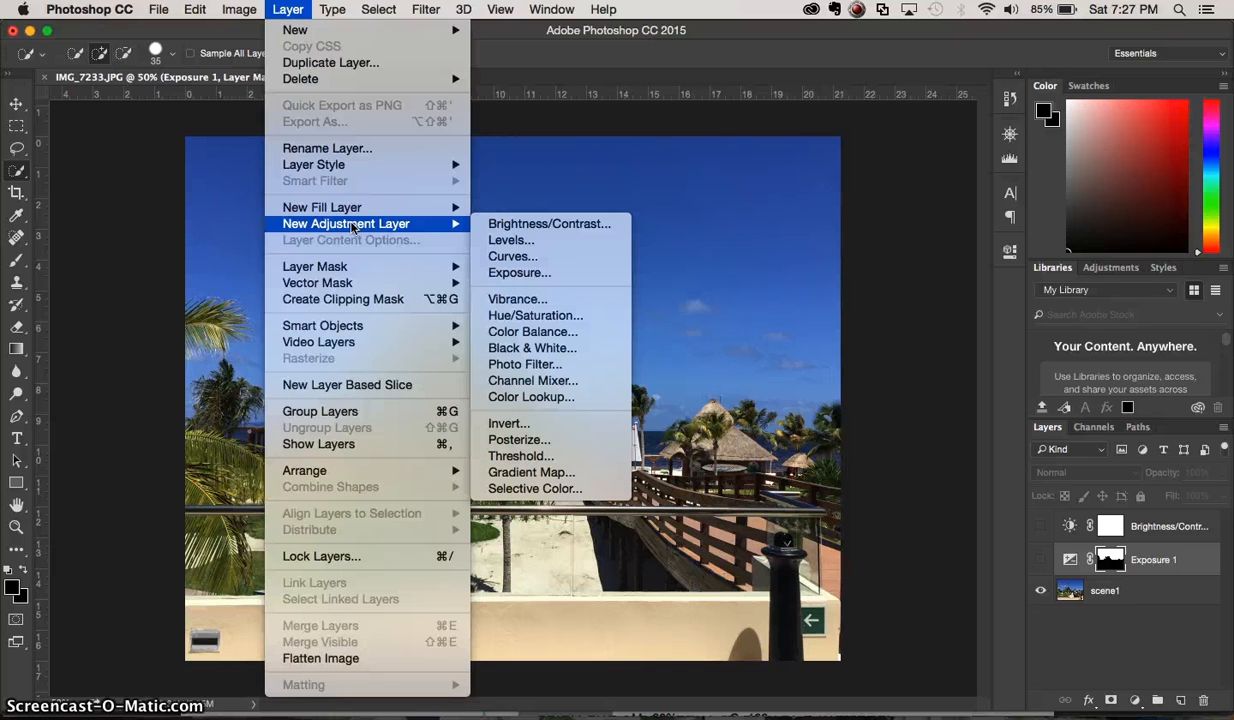
{"action": "left_click", "coordinate": [935, 162]}
{"action": "left_click", "coordinate": [955, 202]}
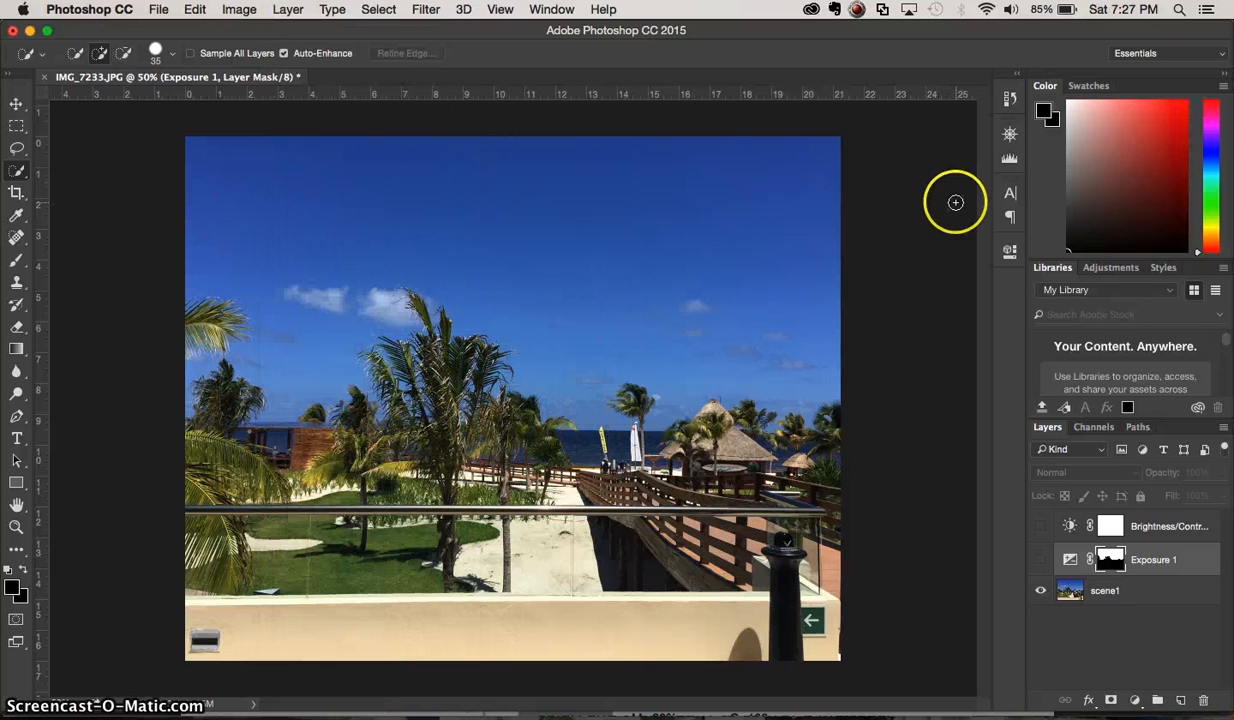